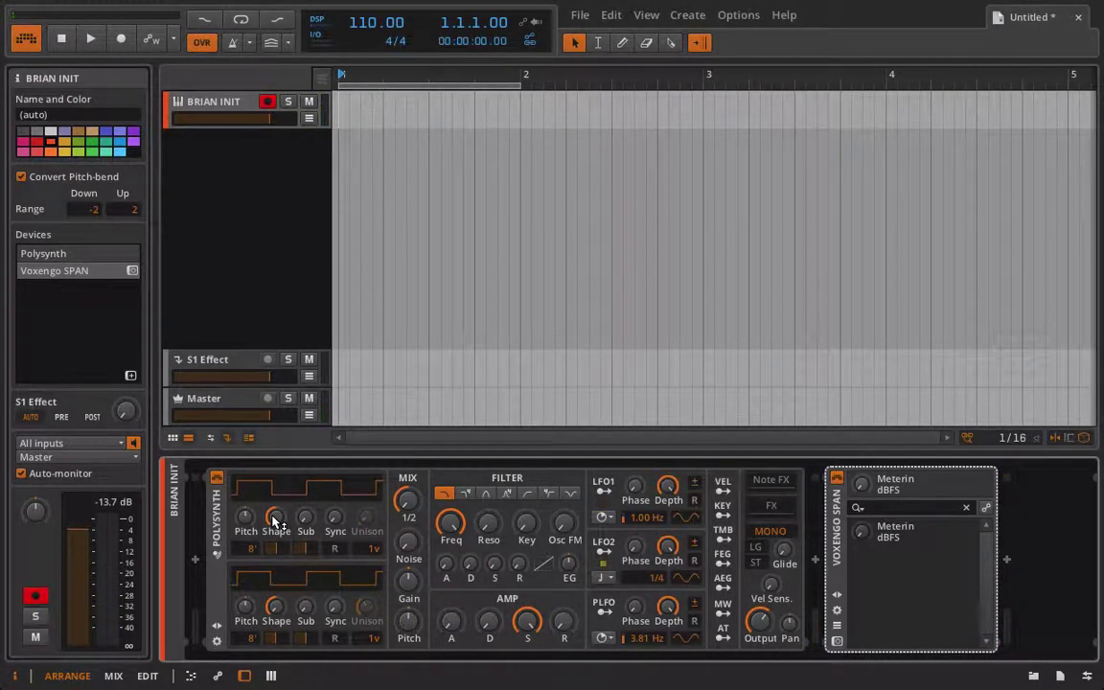
Step: Open the Voxengo SPAN analyzer window and move it aside to uncover the Polysynth oscillators
mouse_move(275, 523)
mouse_down()
mouse_move(275, 480)
mouse_move(275, 522)
mouse_up()
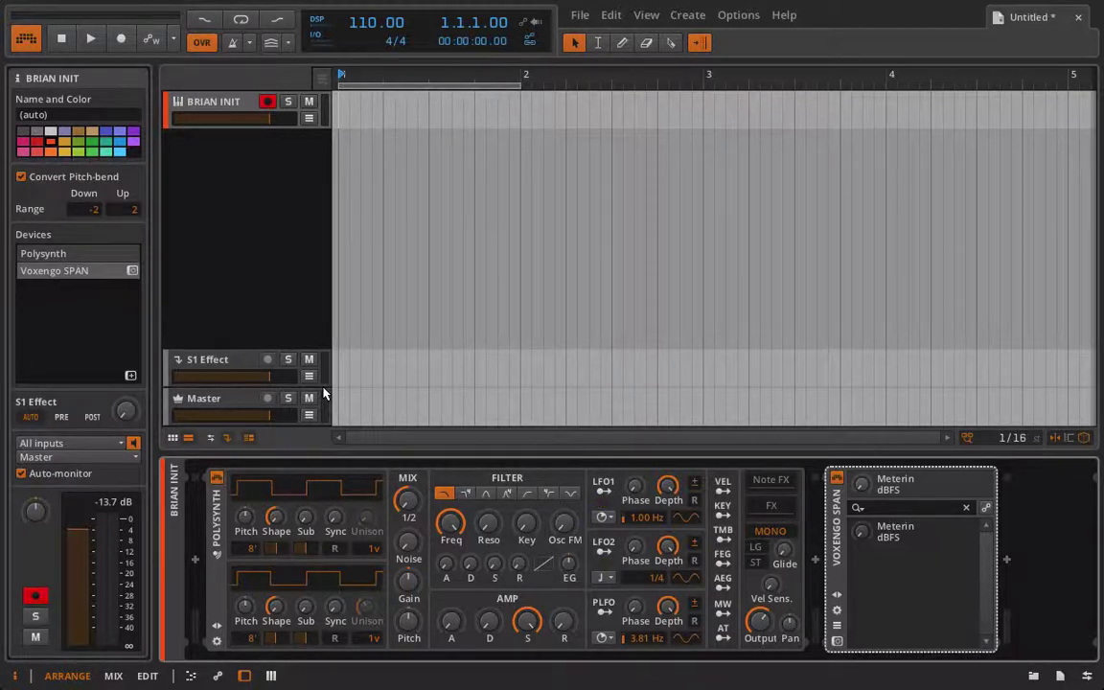
click(835, 642)
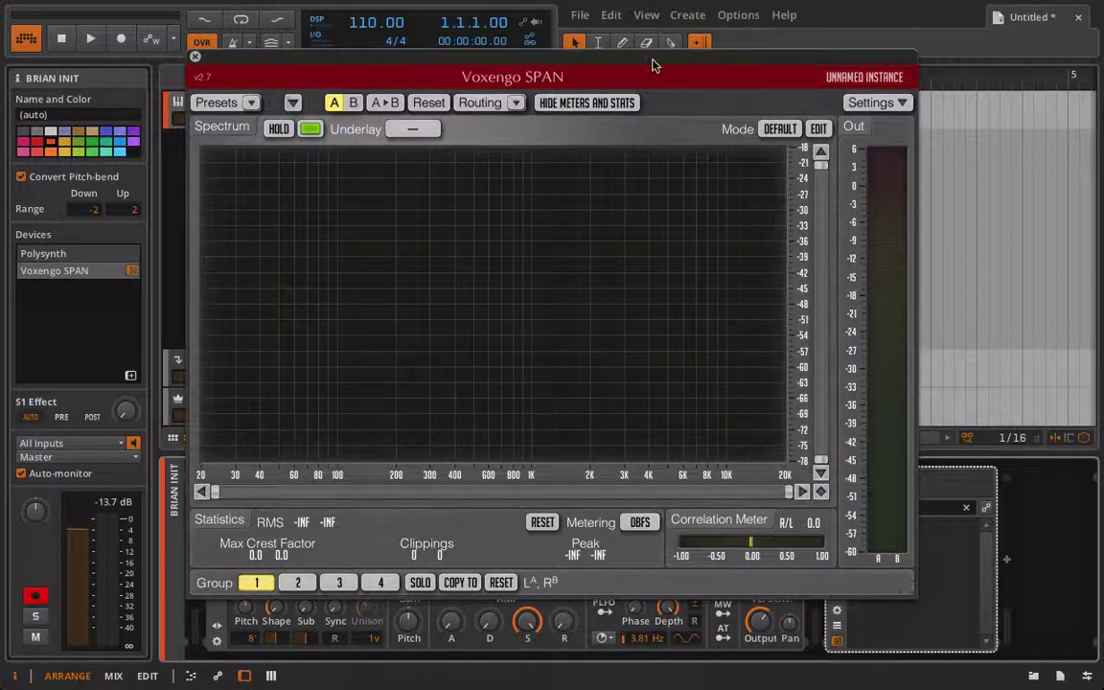
drag(640, 64, 868, 8)
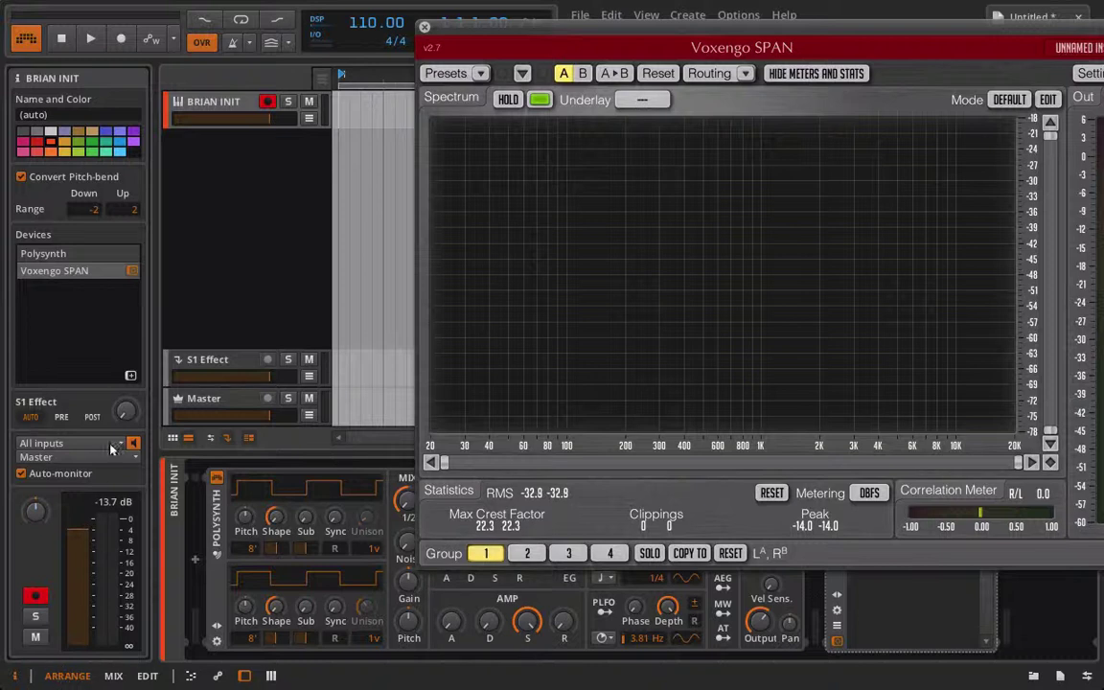
mouse_move(275, 517)
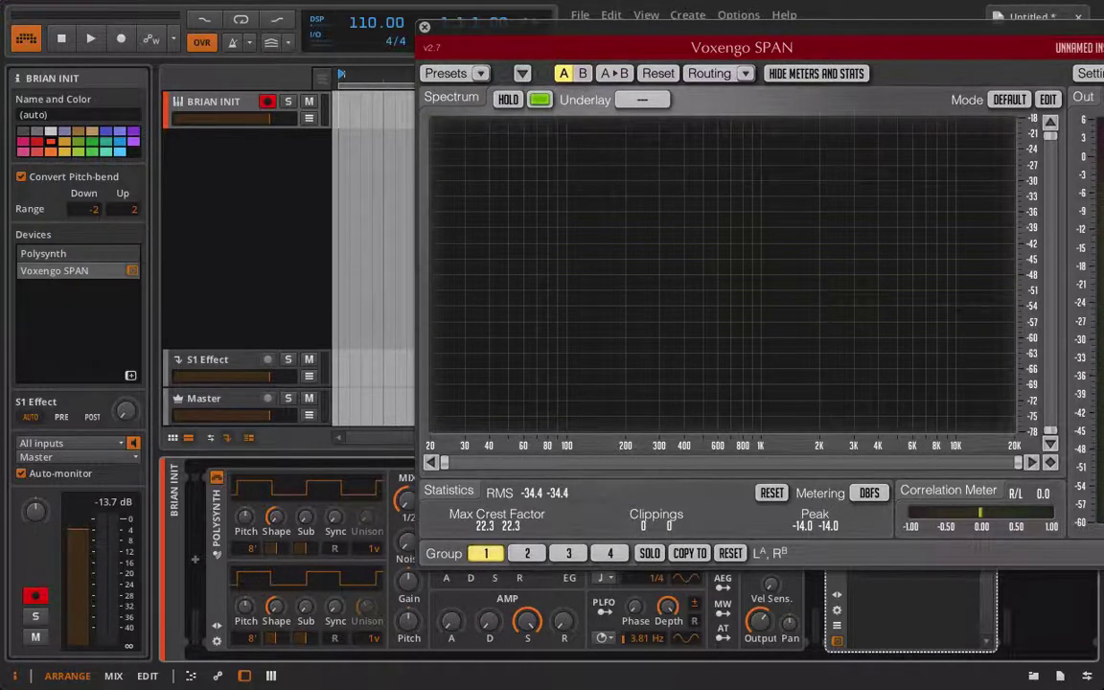
Step: Switch to Firefox and review the triangle wave's characteristics and spectrum, followed by the harmonic spectrum on the Square and Rectangle Waves page
click(508, 676)
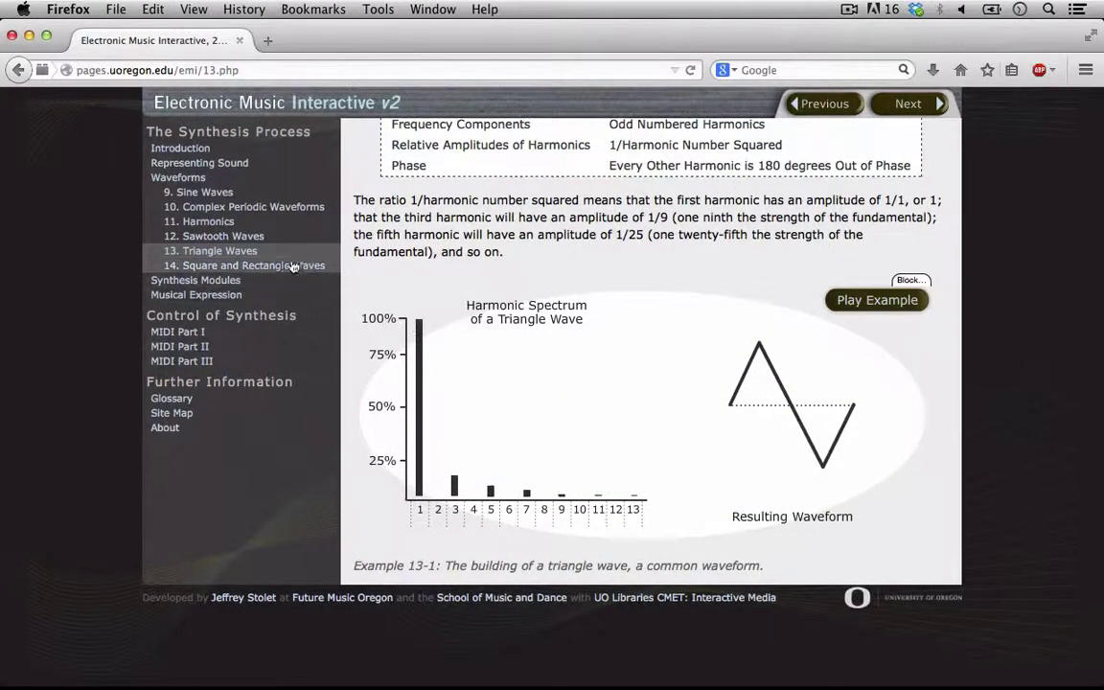
scroll(479, 264, up, 2)
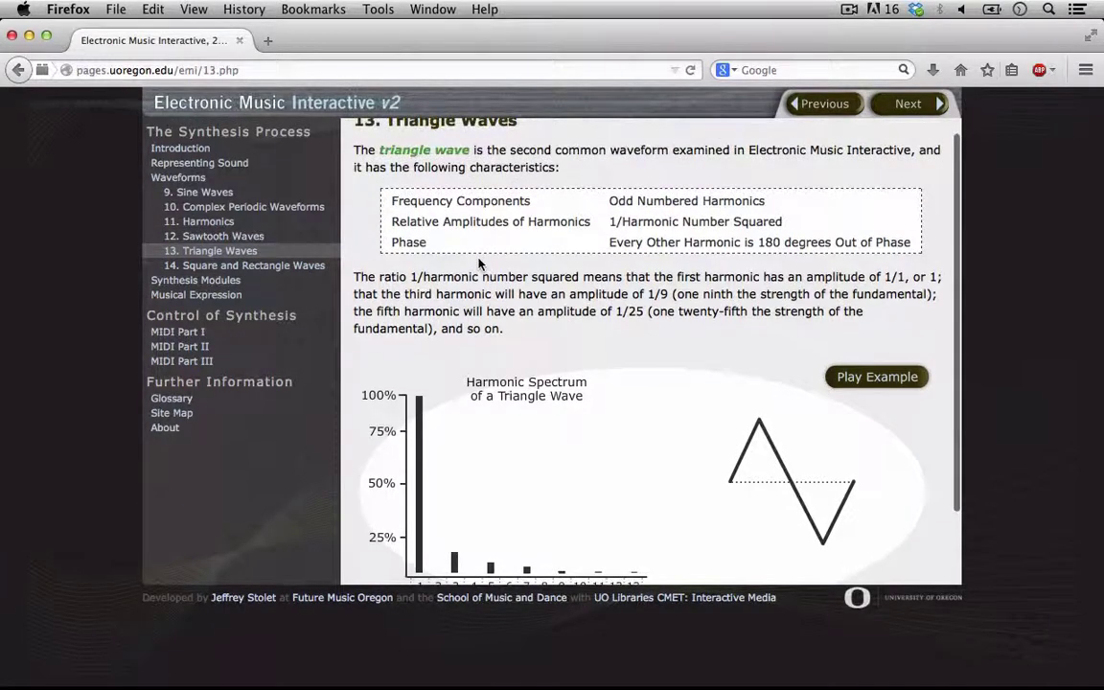
scroll(479, 264, down, 1)
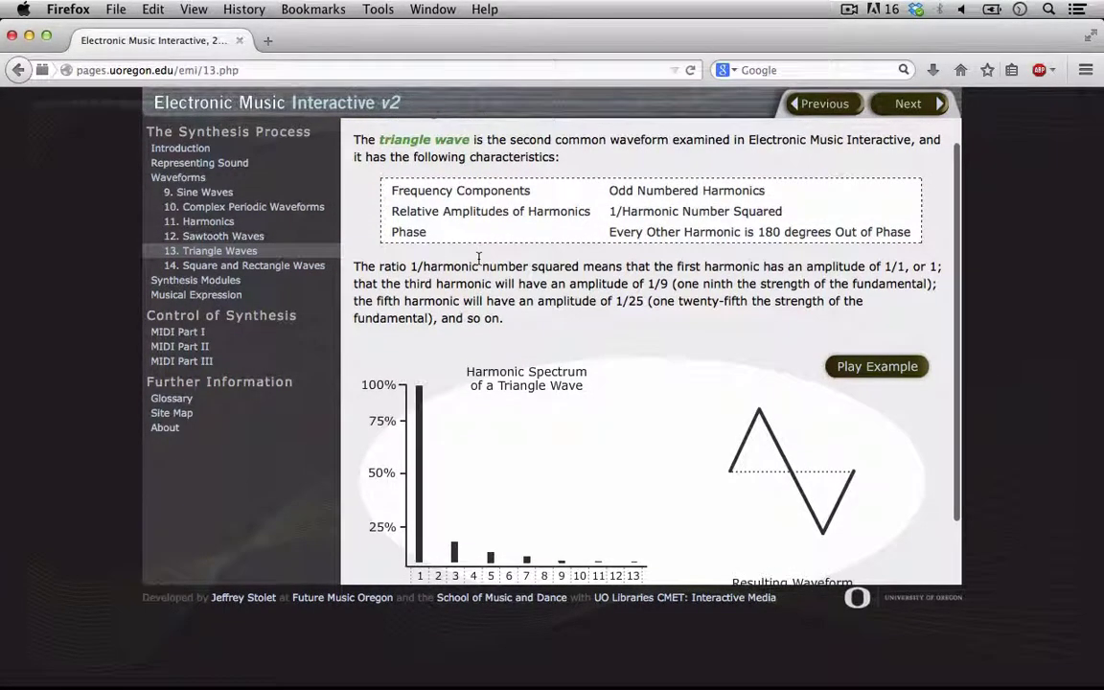
scroll(480, 261, down, 1)
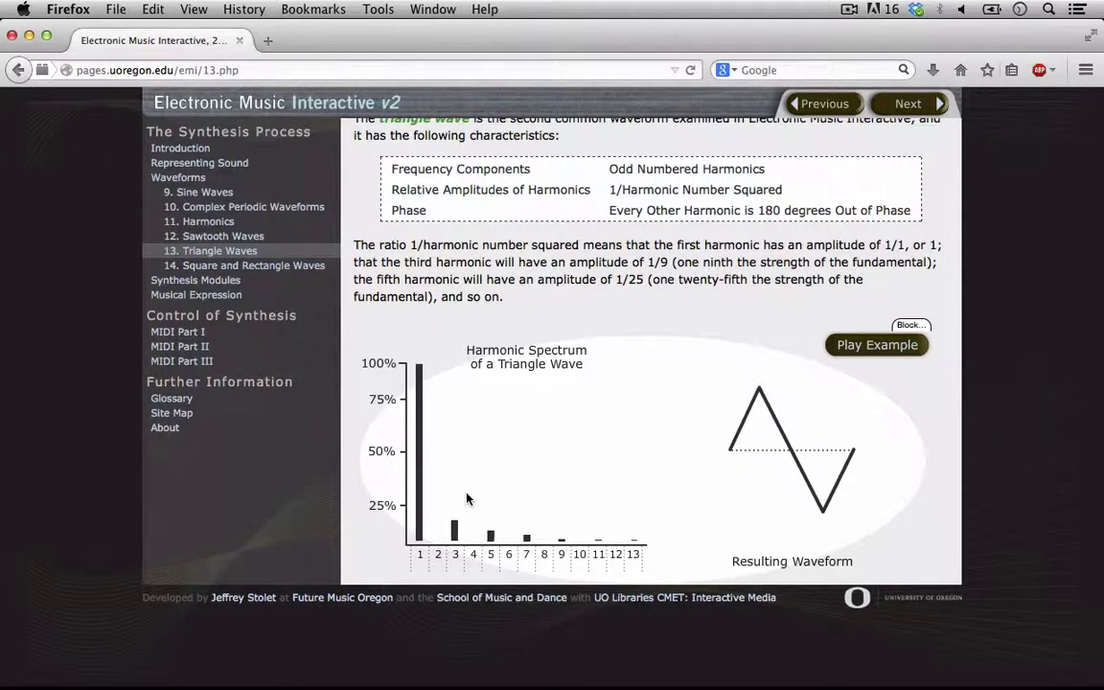
click(242, 269)
scroll(375, 424, down, 5)
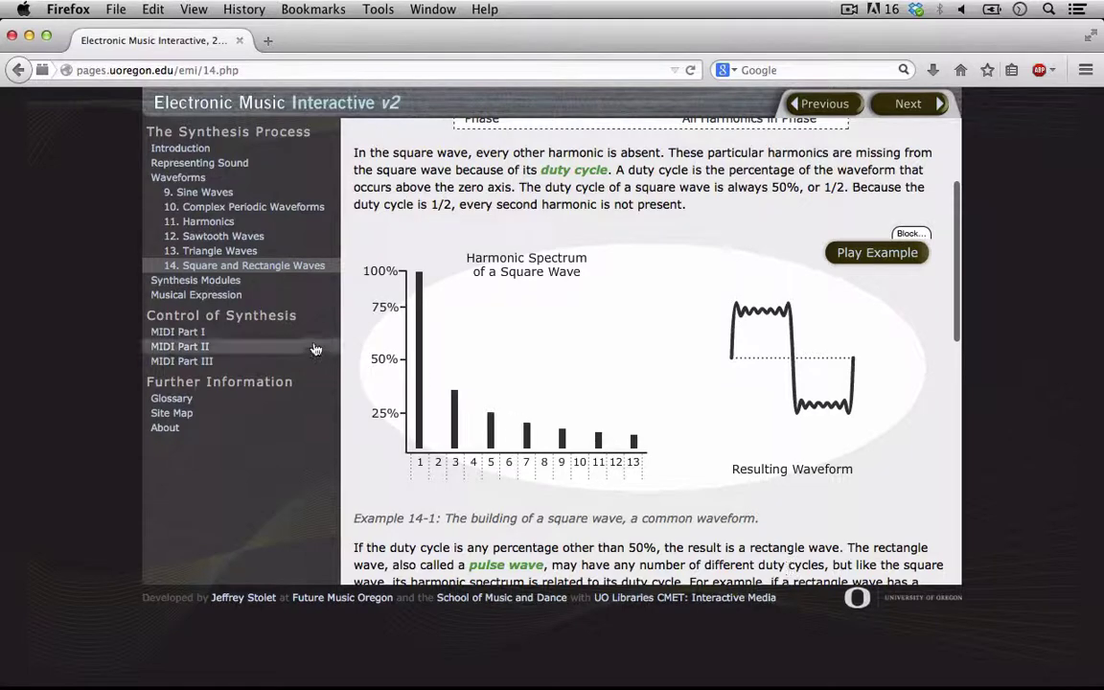
Step: Return to the Triangle Waves page and play its harmonic-building example
click(216, 250)
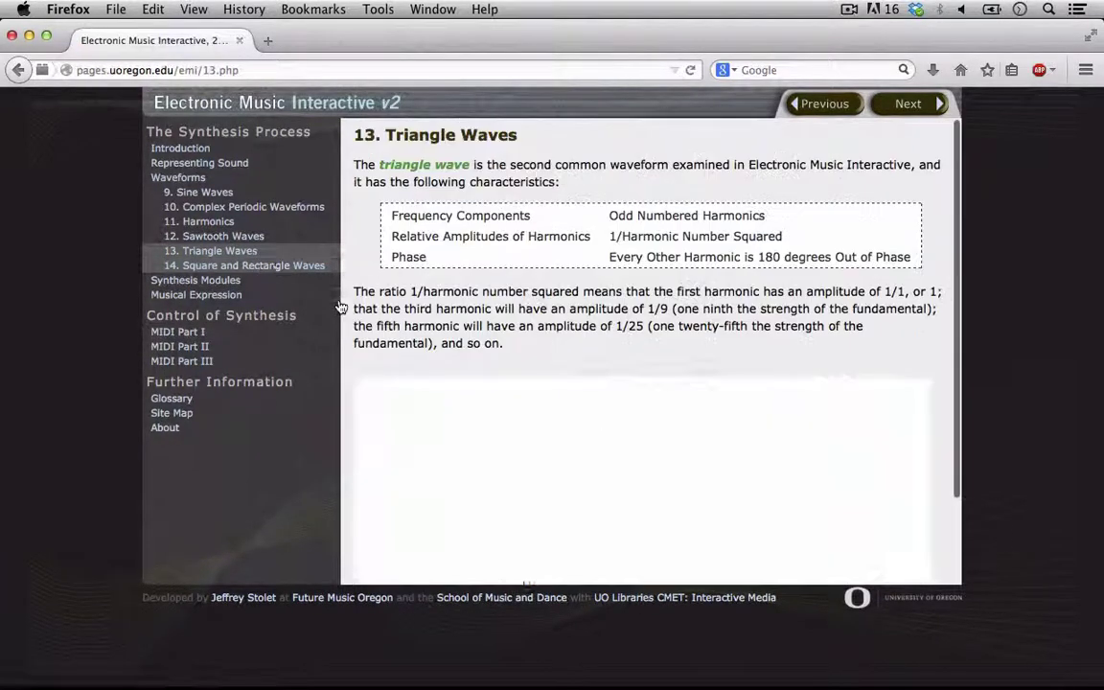
scroll(814, 401, down, 2)
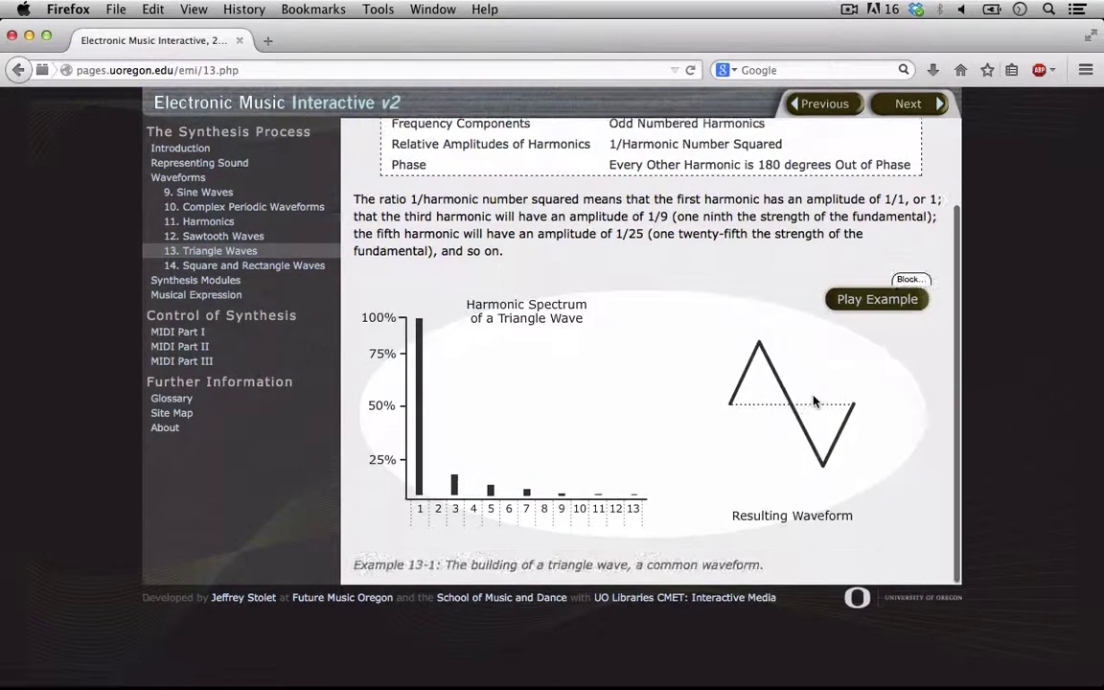
click(873, 301)
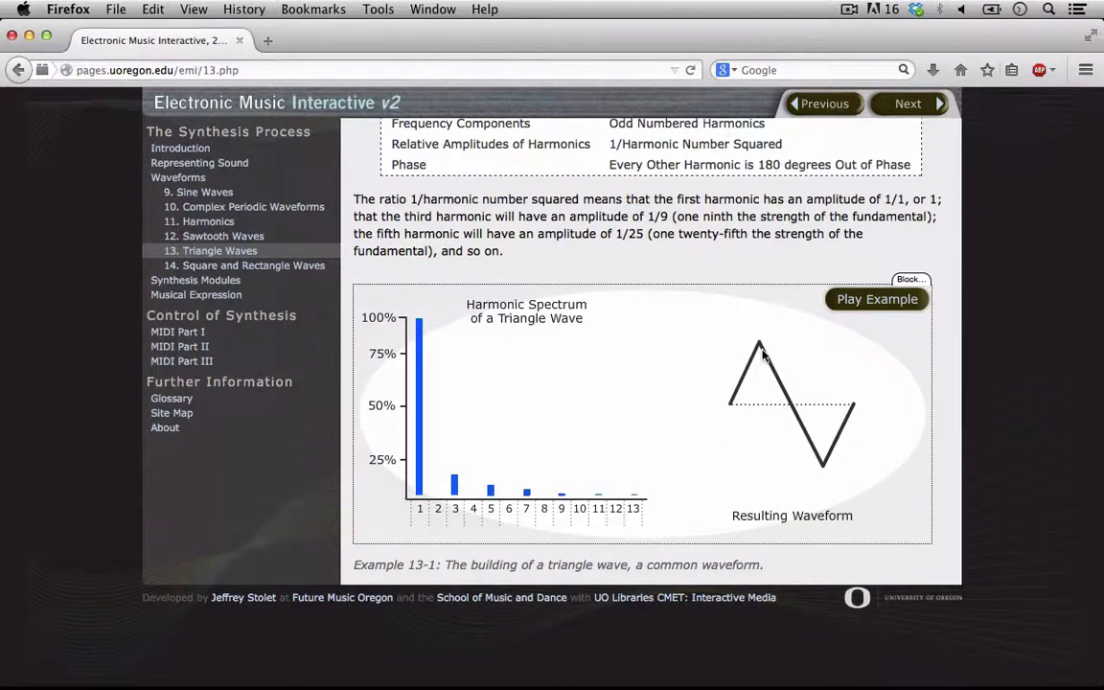
Step: Open the Sine Waves page and play the single-frequency sine wave example
click(209, 191)
scroll(447, 367, down, 3)
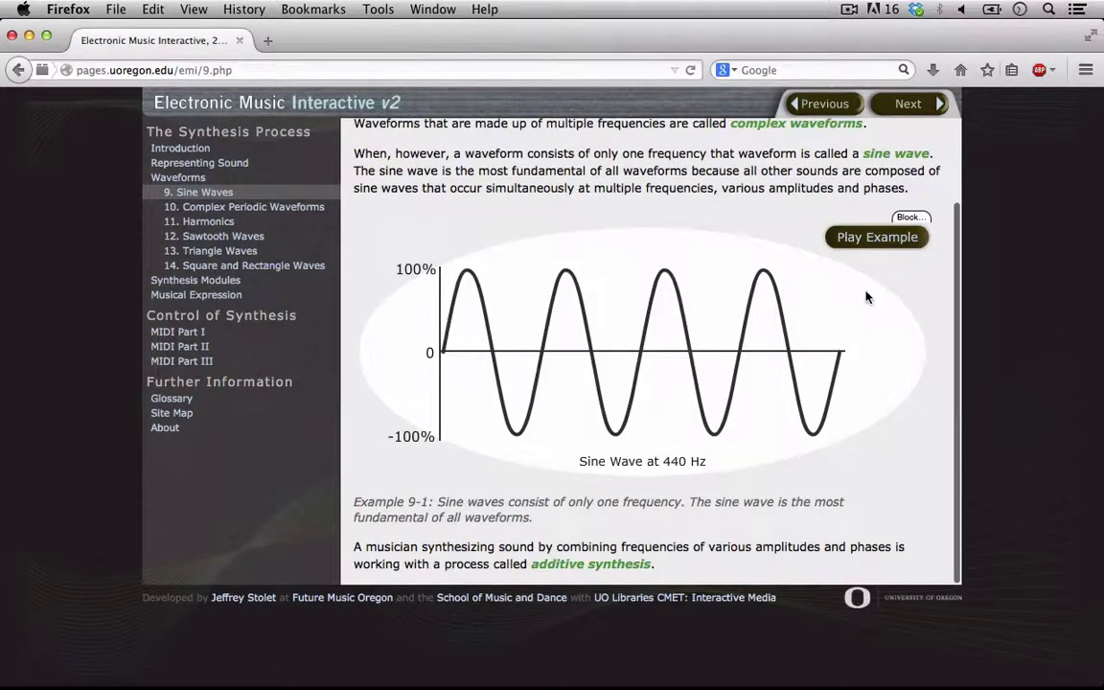
click(874, 242)
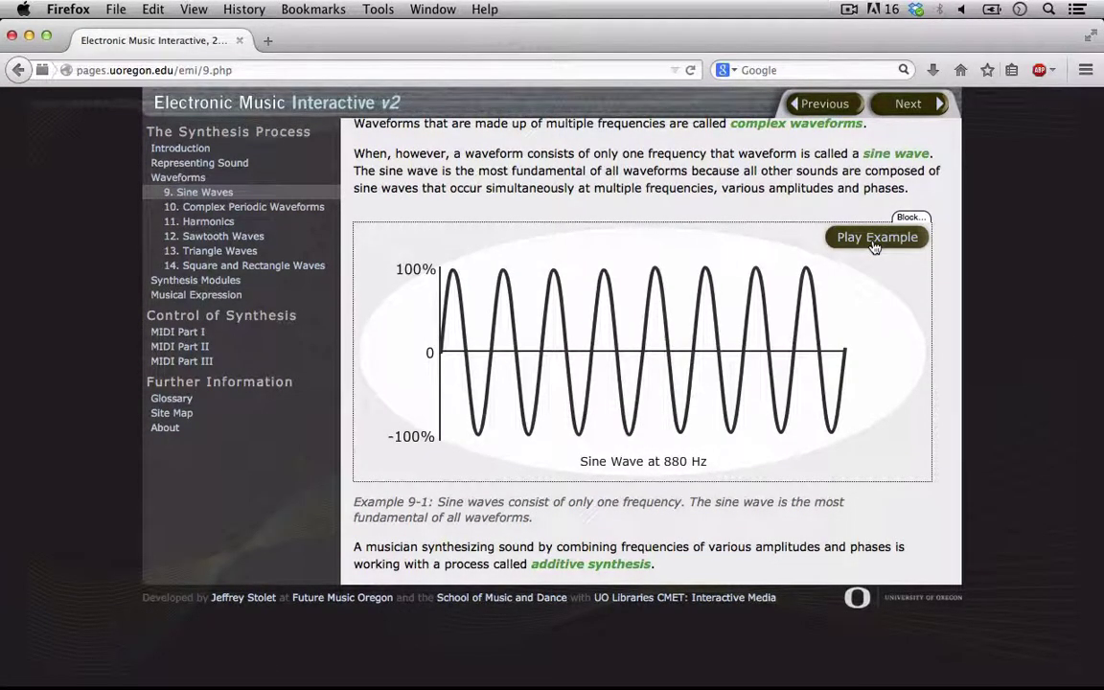
Step: Reopen the Triangle Waves page and replay the example to compare its harmonics with the sine wave
click(242, 251)
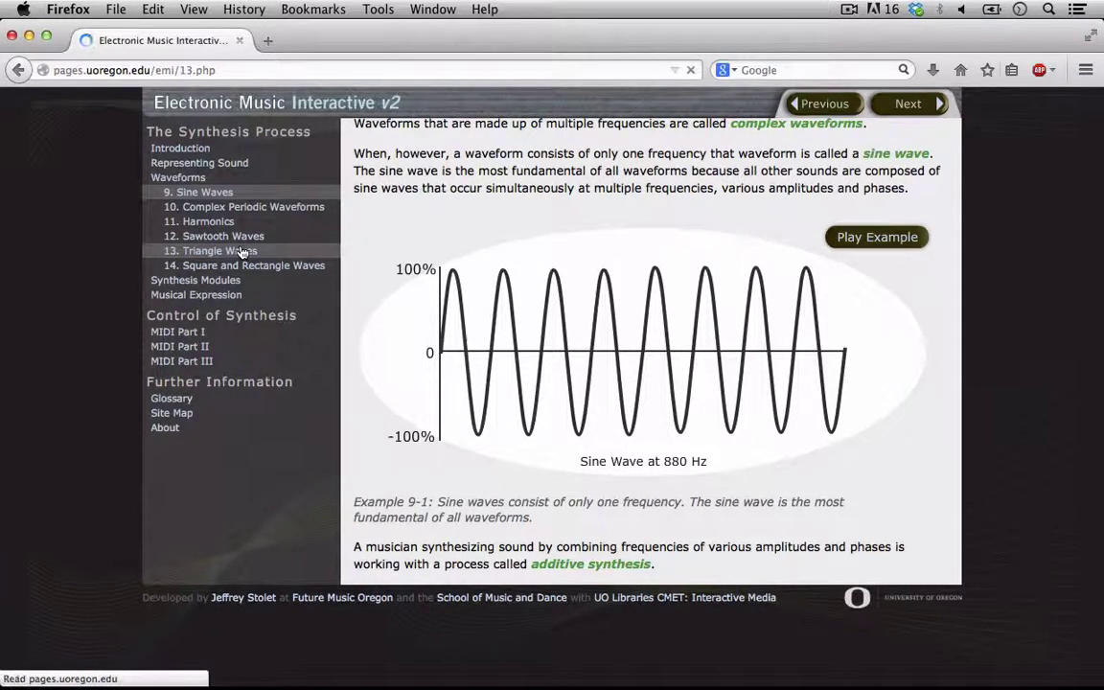
scroll(518, 374, down, 3)
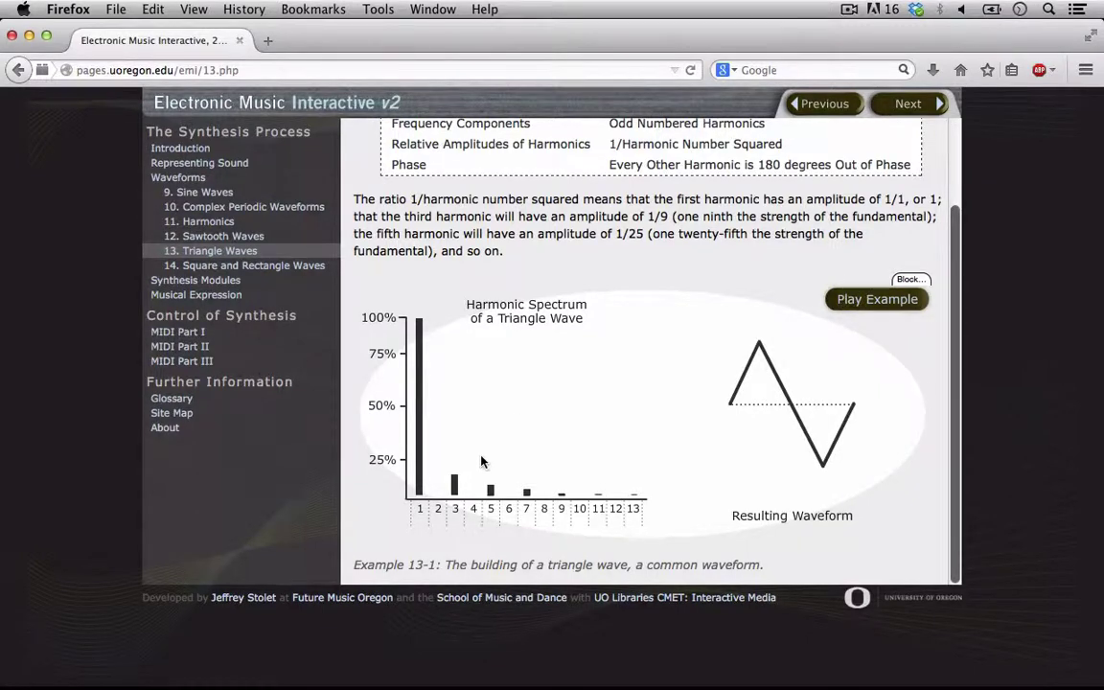
click(878, 301)
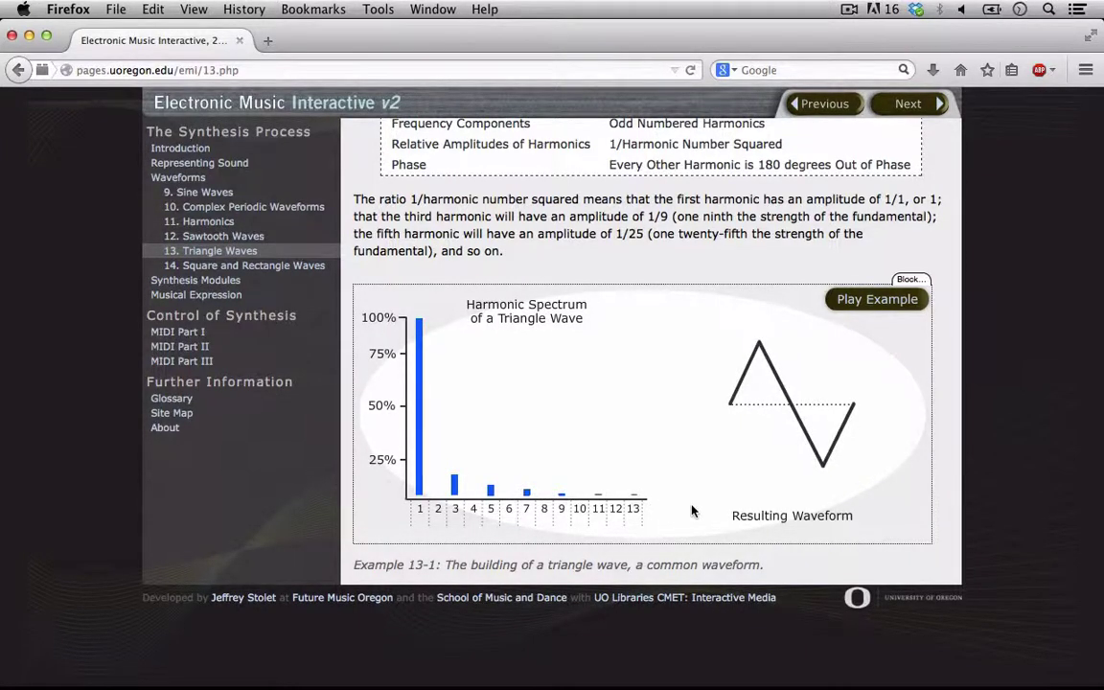
Step: Switch back to Bitwig Studio and reposition the Voxengo SPAN window beside the Polysynth's filter frequency knob
mouse_move(522, 686)
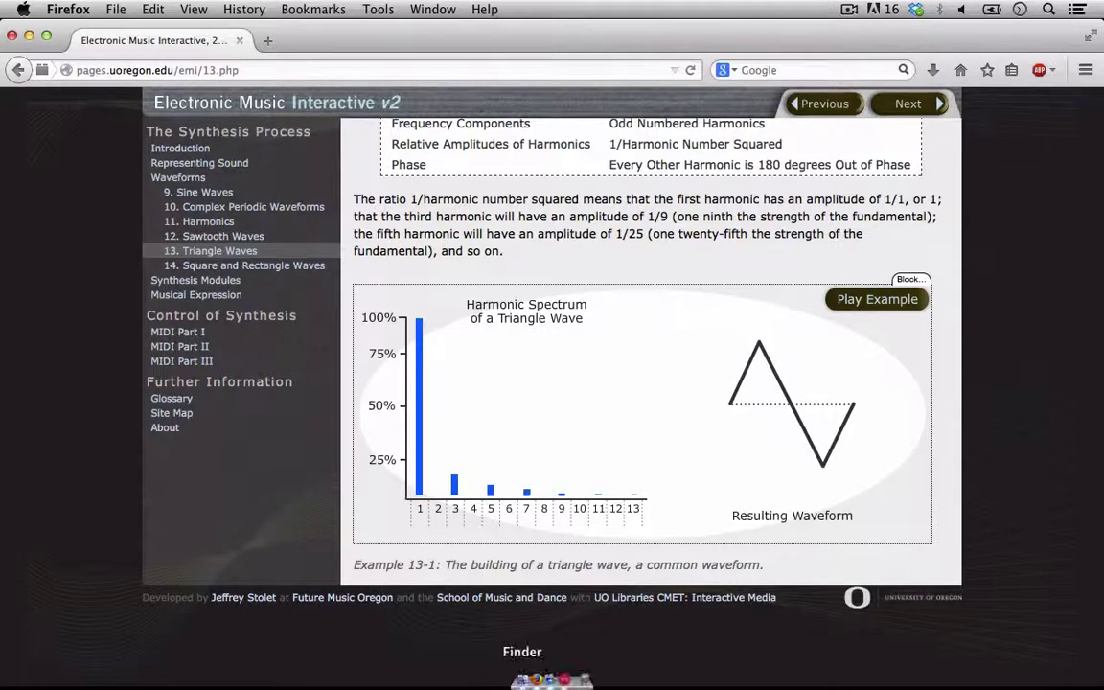
click(564, 682)
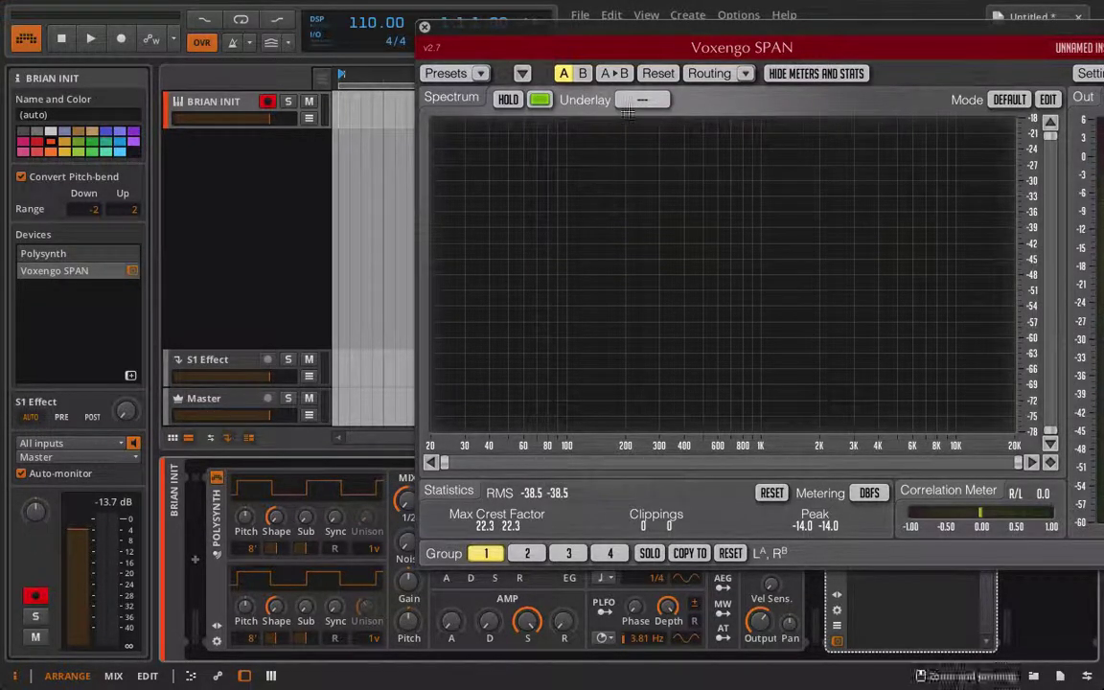
drag(579, 27, 818, 61)
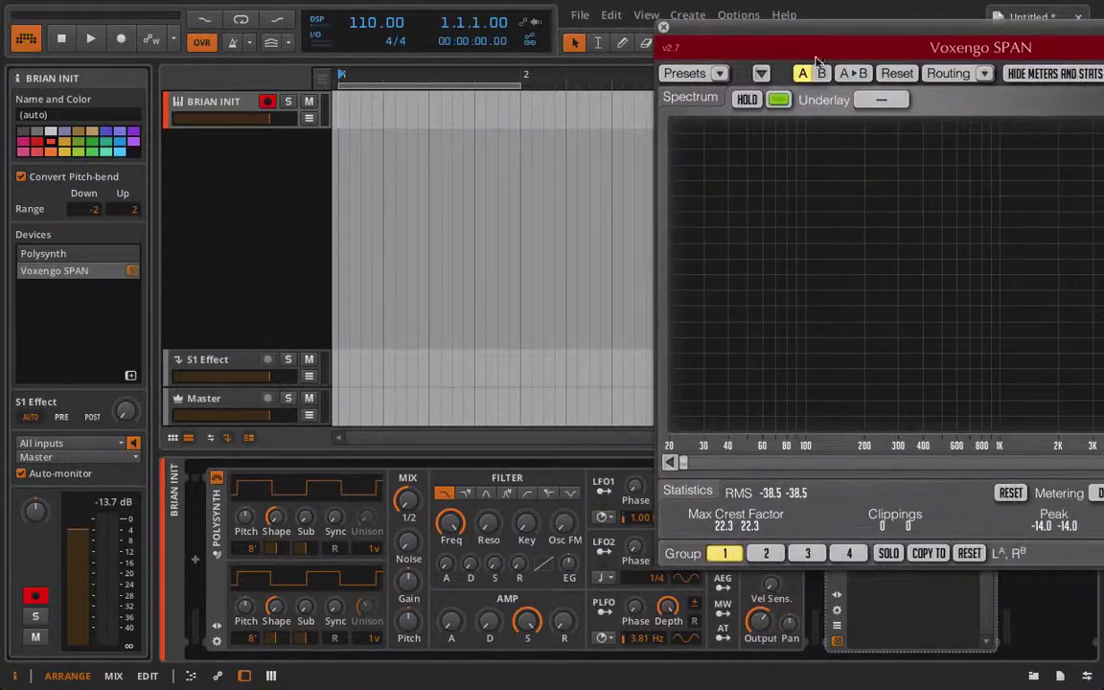
click(456, 524)
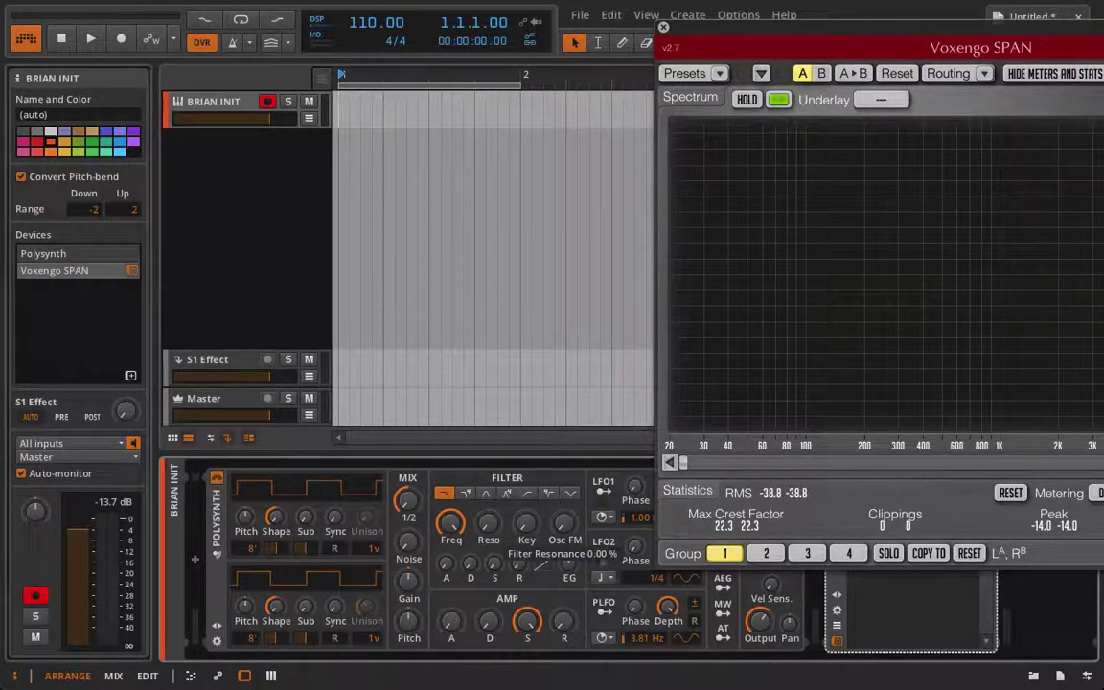
drag(453, 525, 452, 525)
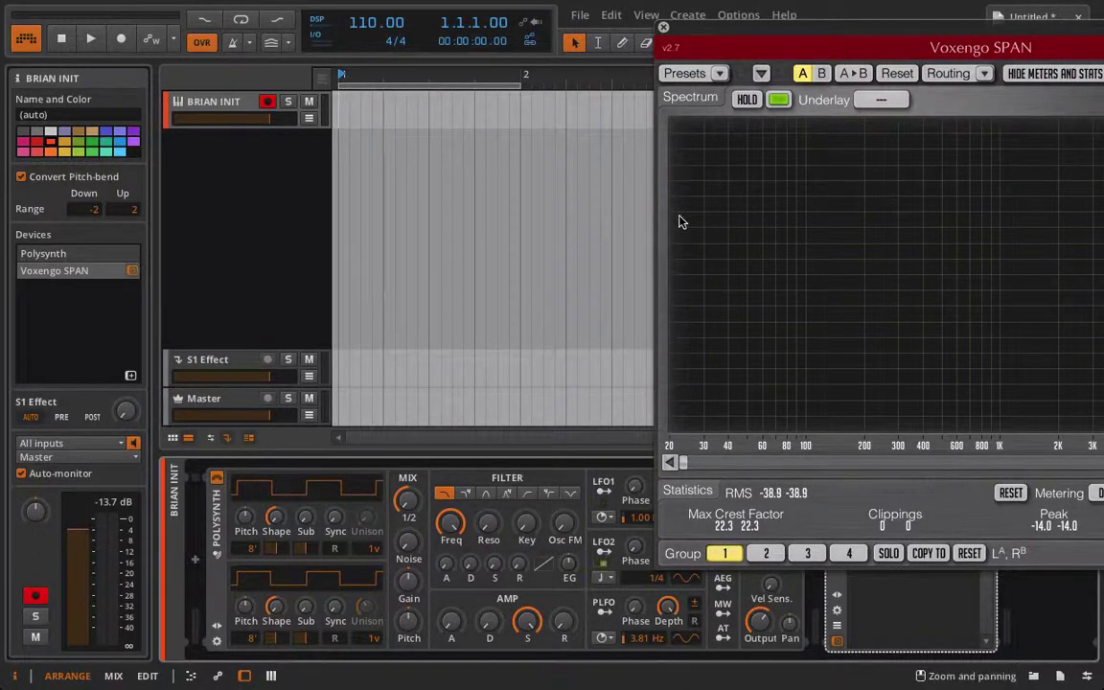
drag(753, 36, 578, 9)
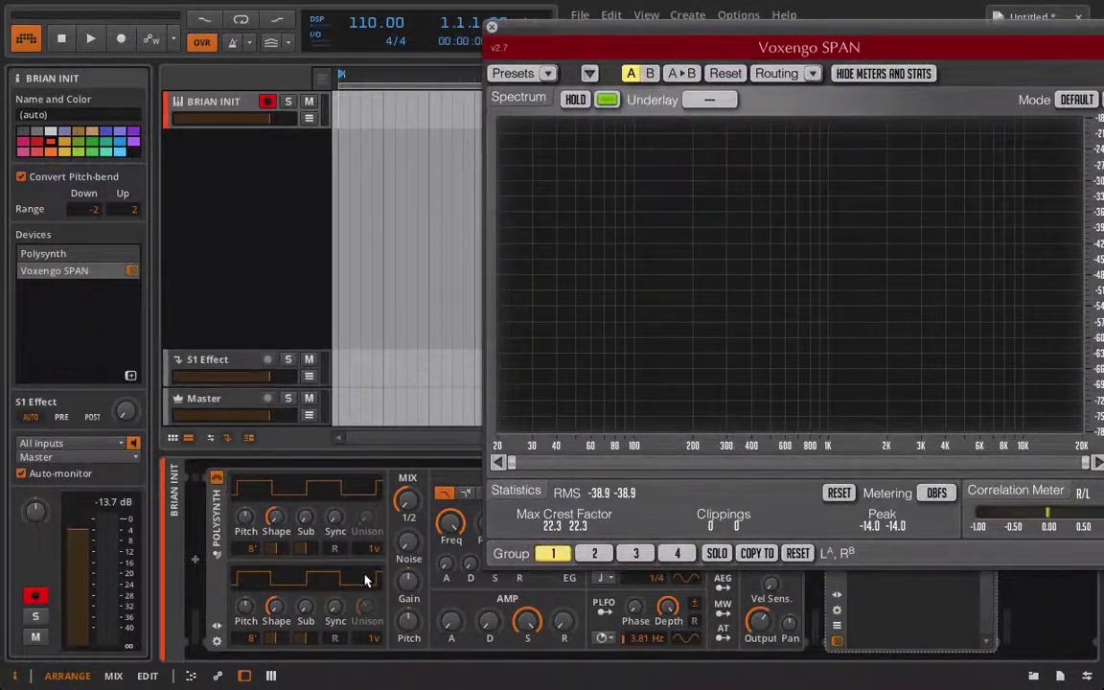
Step: Lower the Polysynth's low-pass filter frequency to about 160 Hz while watching the harmonics in the analyzer
drag(451, 522, 451, 554)
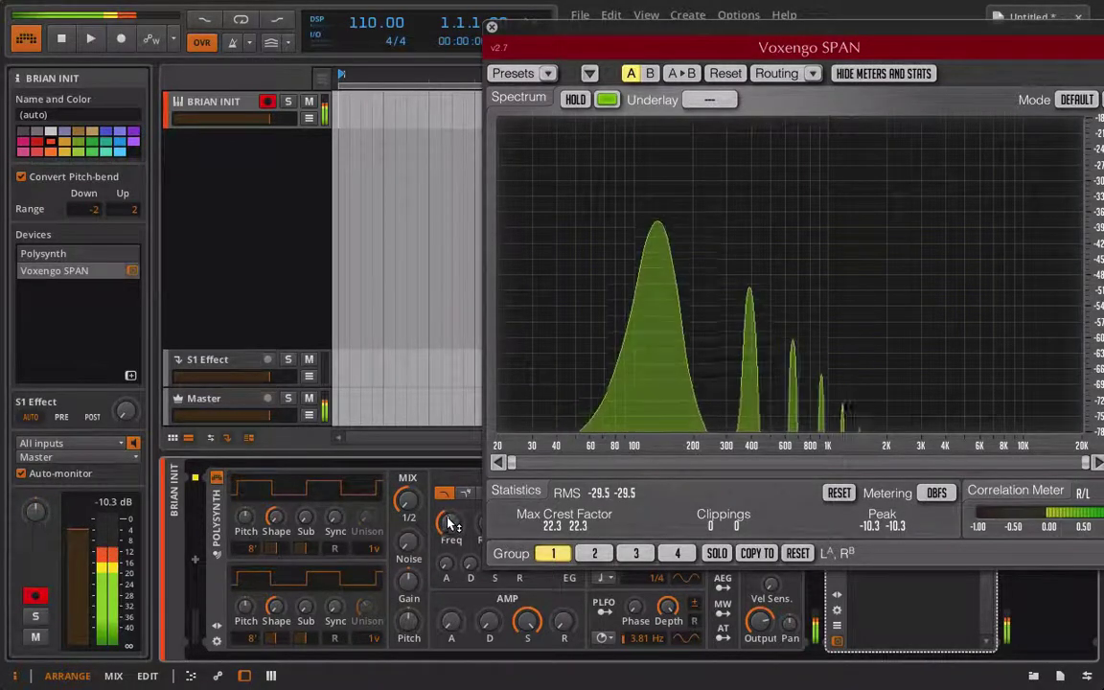
drag(441, 522, 441, 514)
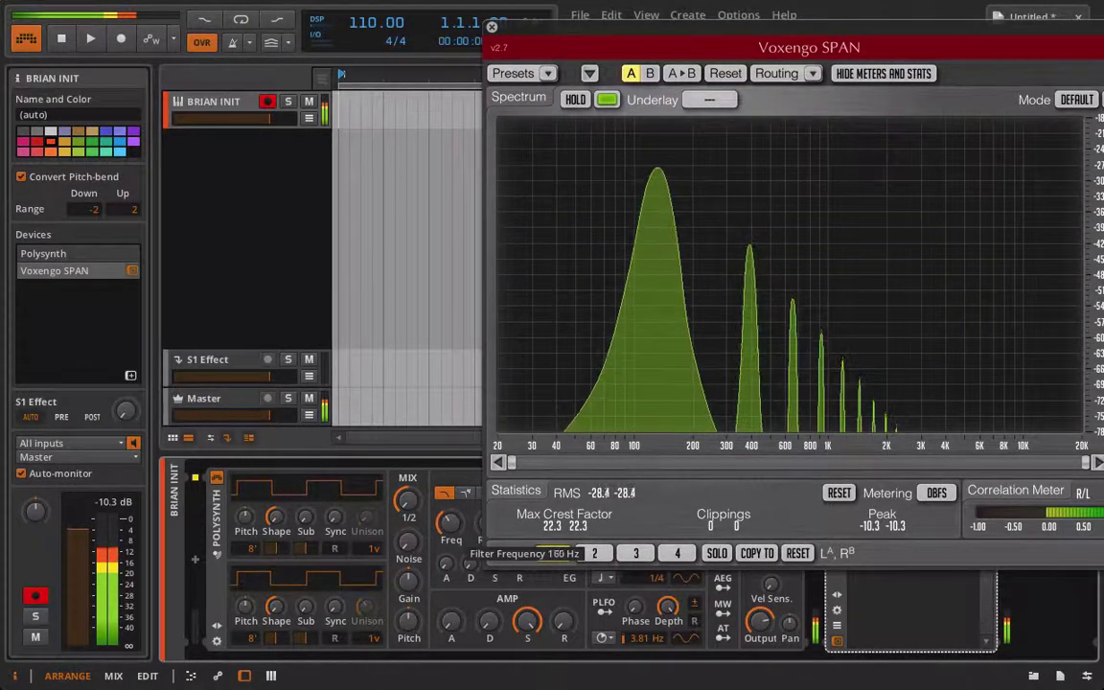
Step: Try the second, steeper low-pass filter mode and raise the filter frequency to let more harmonics through
click(464, 495)
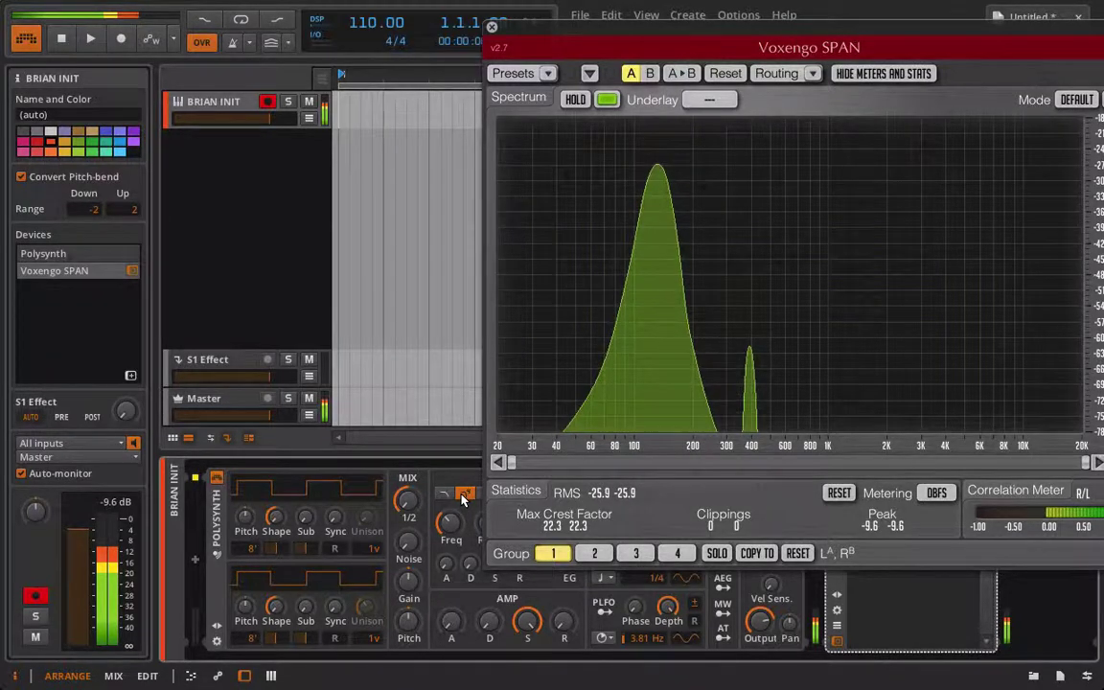
drag(451, 523, 450, 521)
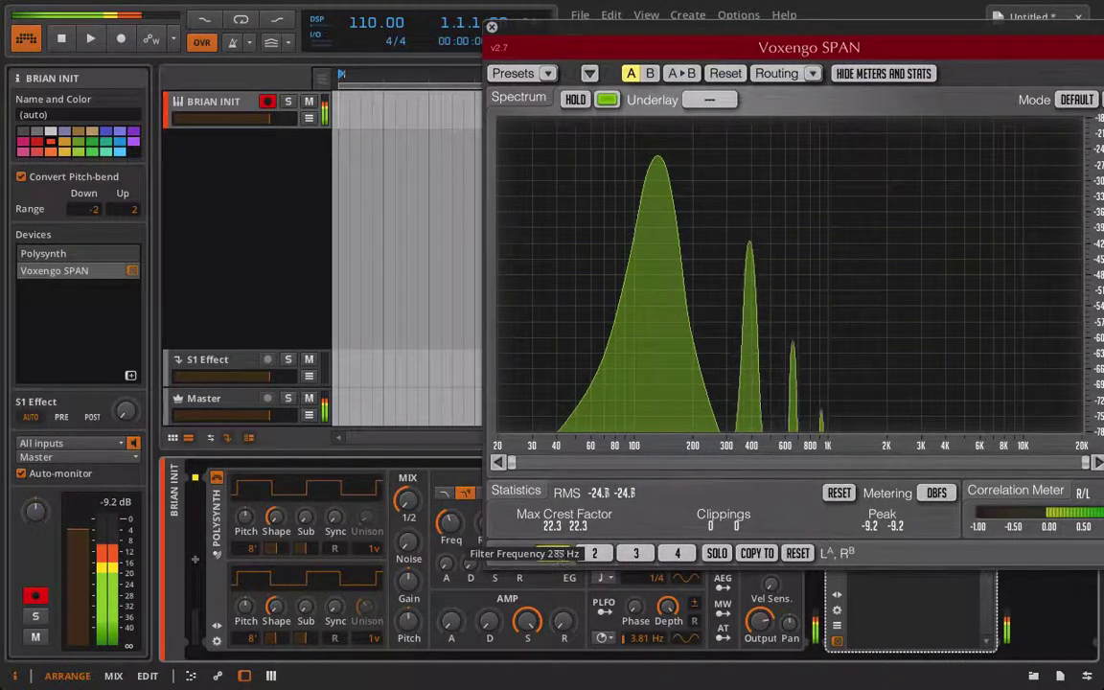
drag(450, 522, 451, 523)
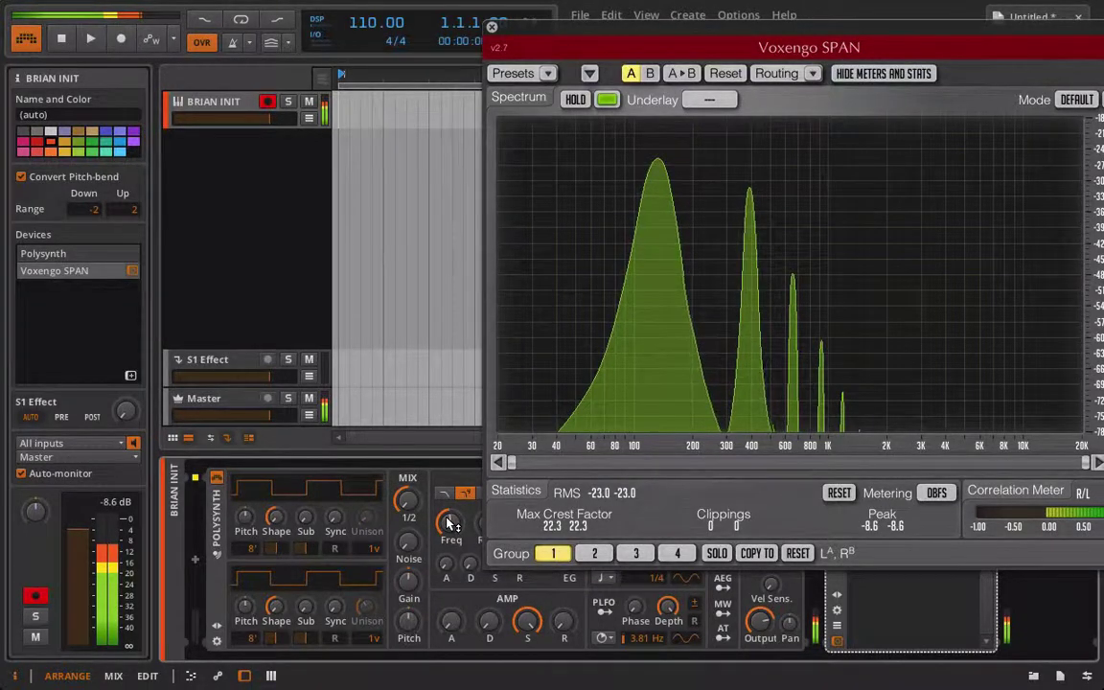
Step: Return the filter to the first low-pass mode and readjust the filter frequency and the Polysynth's output level
click(447, 493)
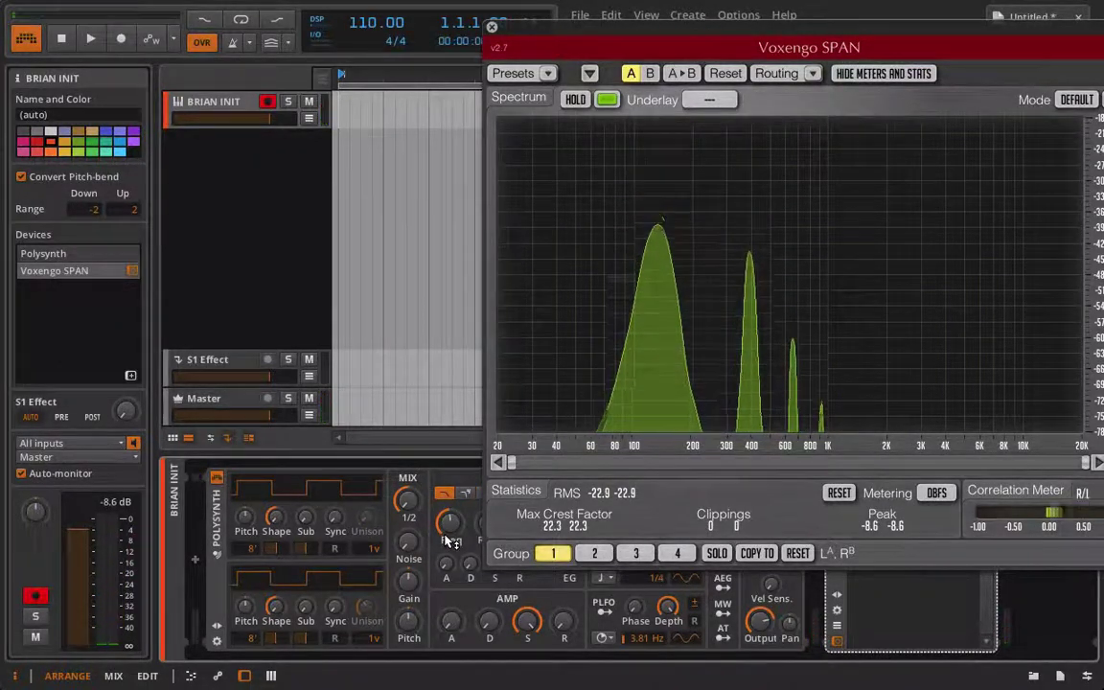
mouse_move(450, 541)
mouse_down()
mouse_move(450, 554)
mouse_move(452, 532)
mouse_up()
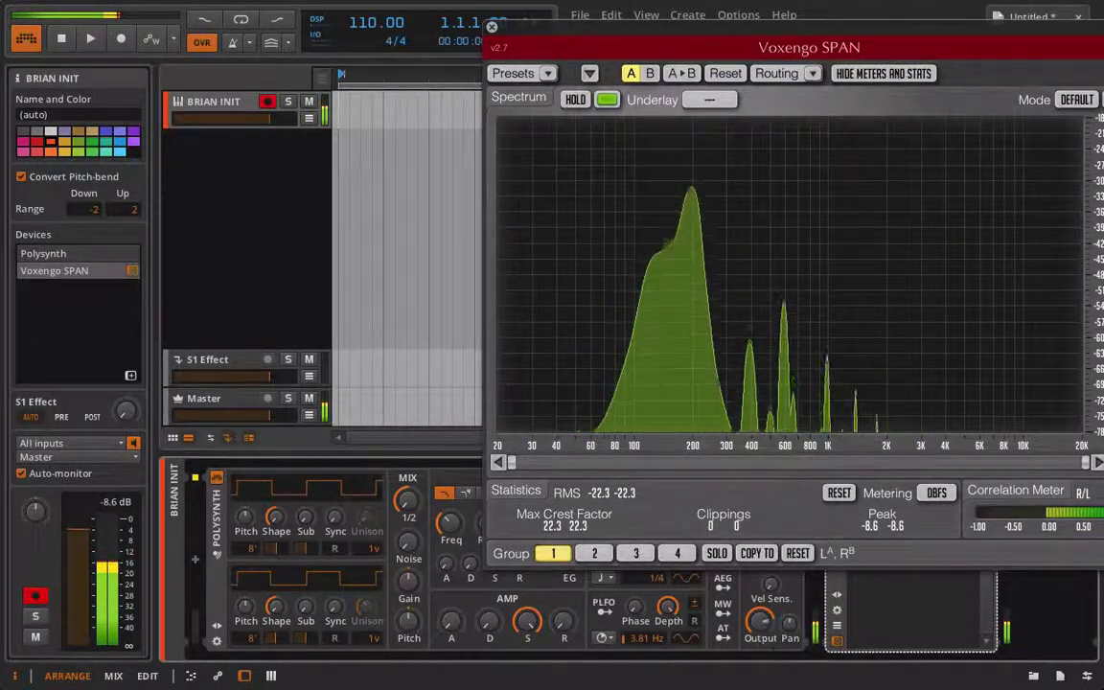
drag(757, 641, 757, 634)
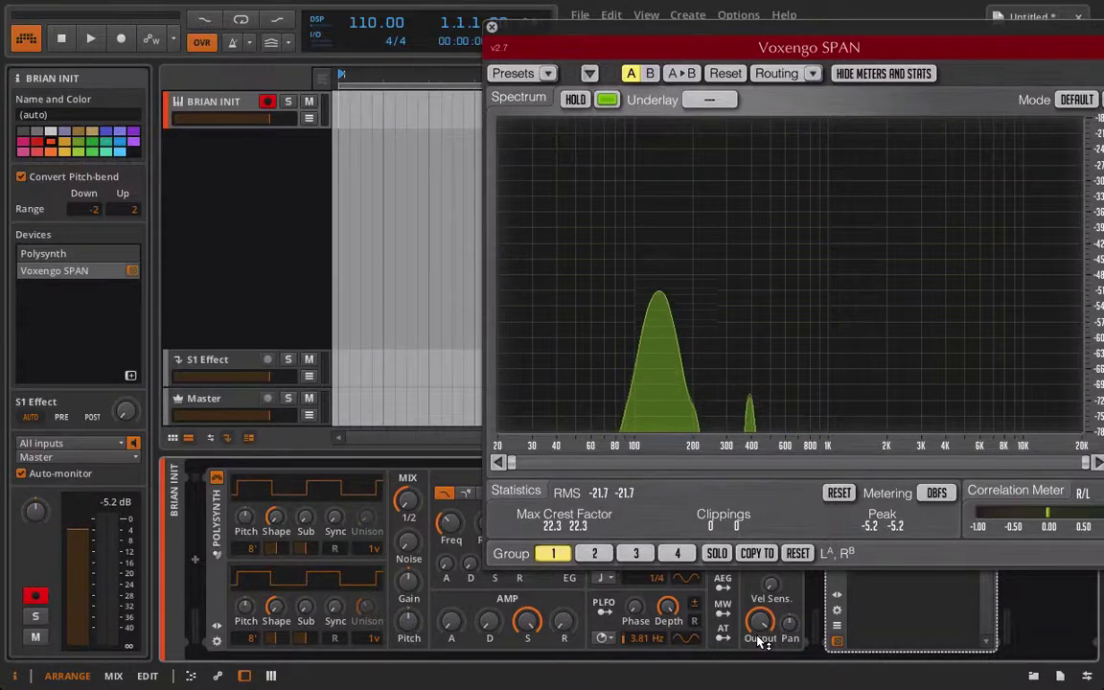
Step: Move the Voxengo SPAN window aside so the Polysynth's filter knobs and mode selectors are uncovered
drag(777, 24, 897, 8)
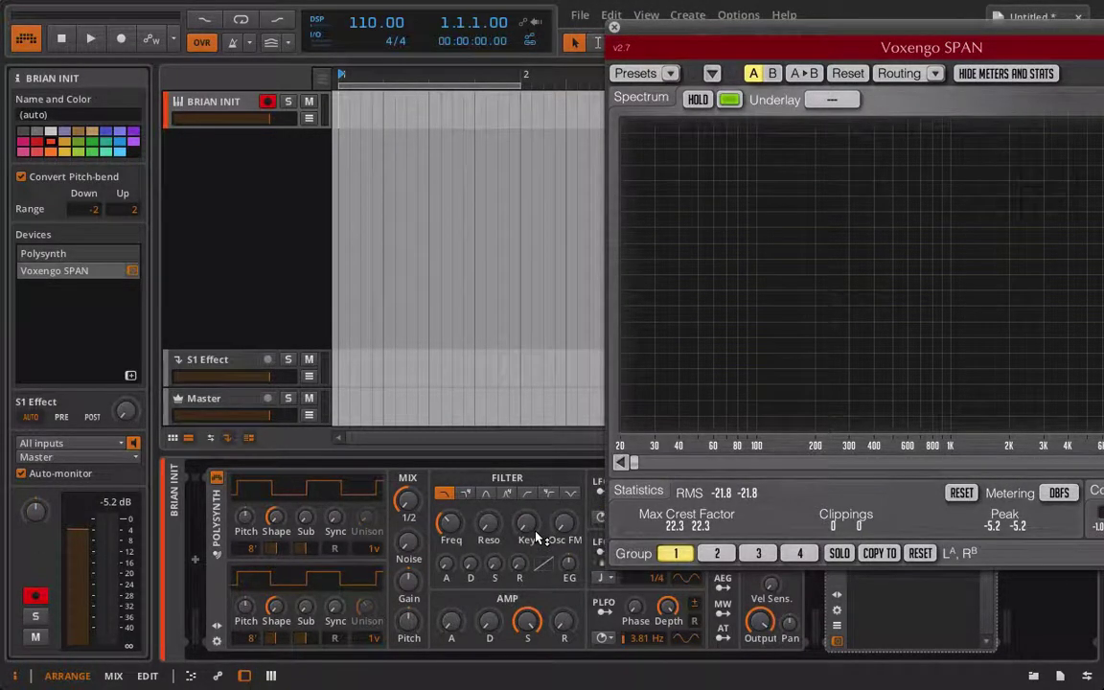
mouse_move(839, 27)
mouse_down()
mouse_move(558, 27)
mouse_move(897, 12)
mouse_move(847, 8)
mouse_up()
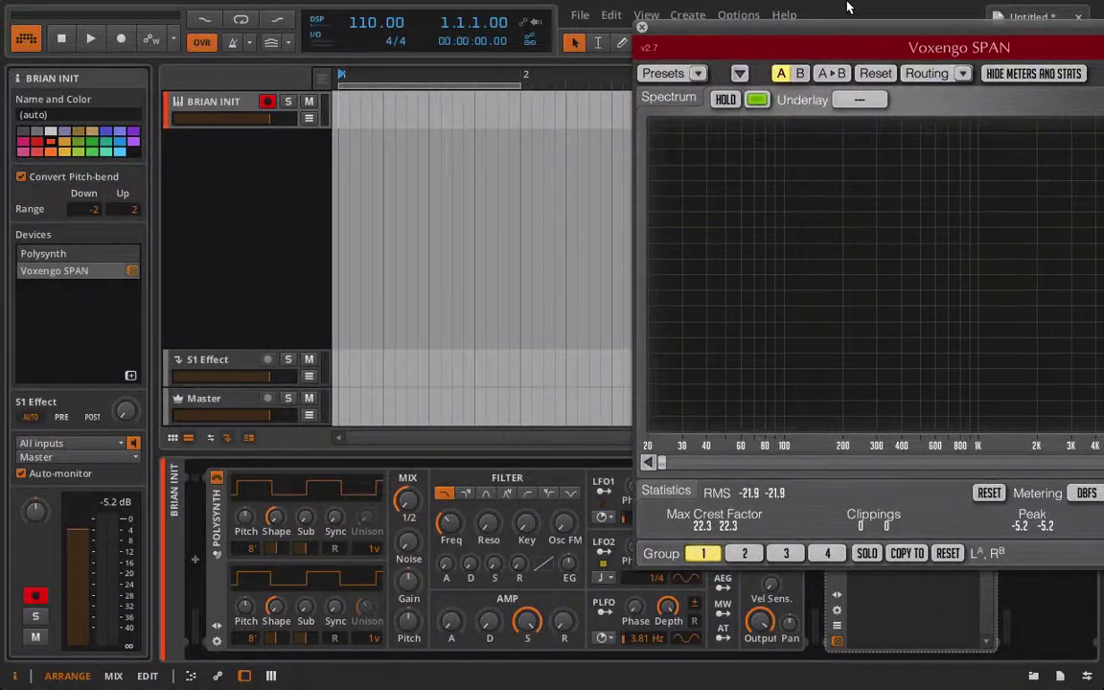
drag(822, 35, 467, 55)
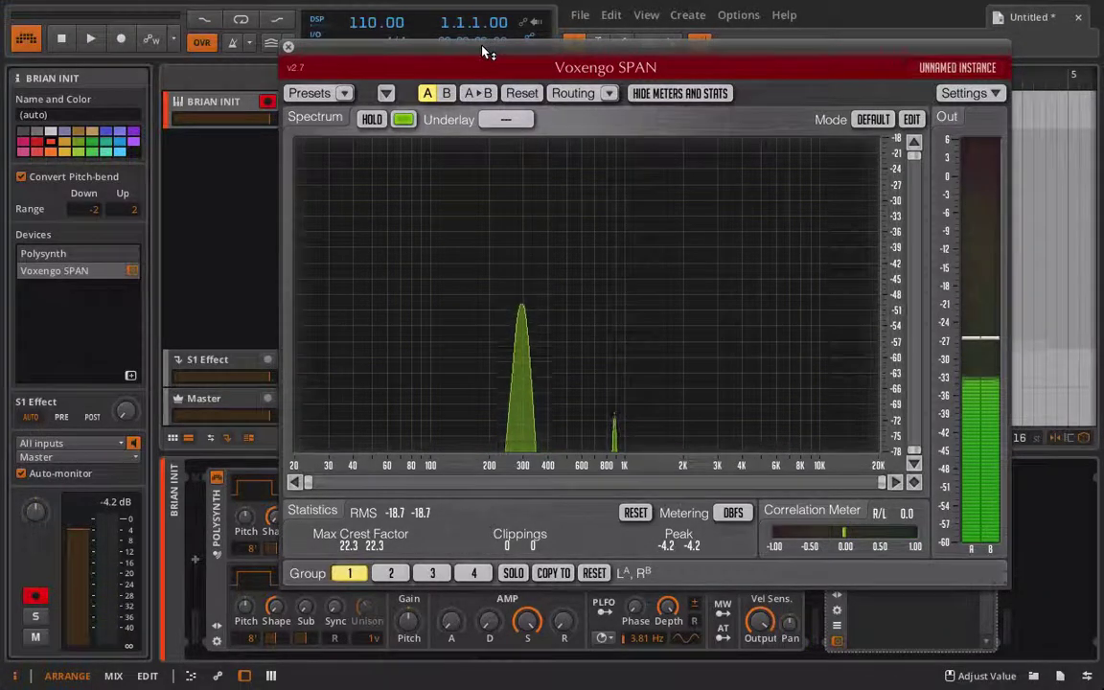
drag(433, 42, 736, 103)
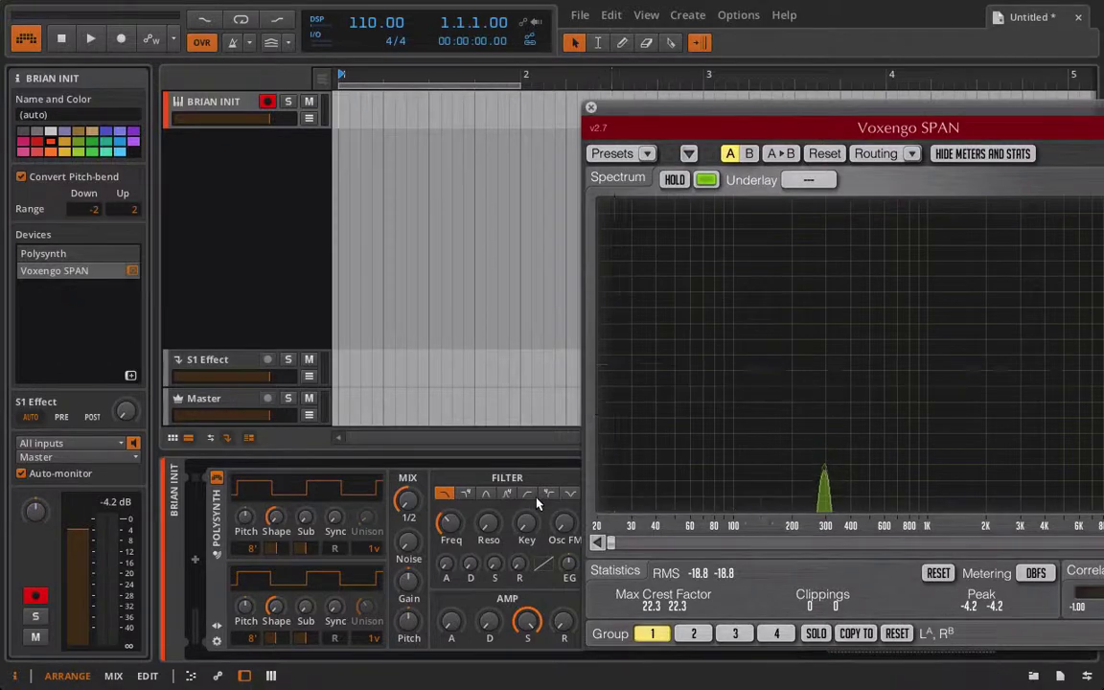
Step: Raise the Polysynth filter's key tracking and readjust the filter frequency while checking the harmonics in the Voxengo SPAN spectrum
drag(453, 545, 453, 587)
drag(526, 523, 526, 483)
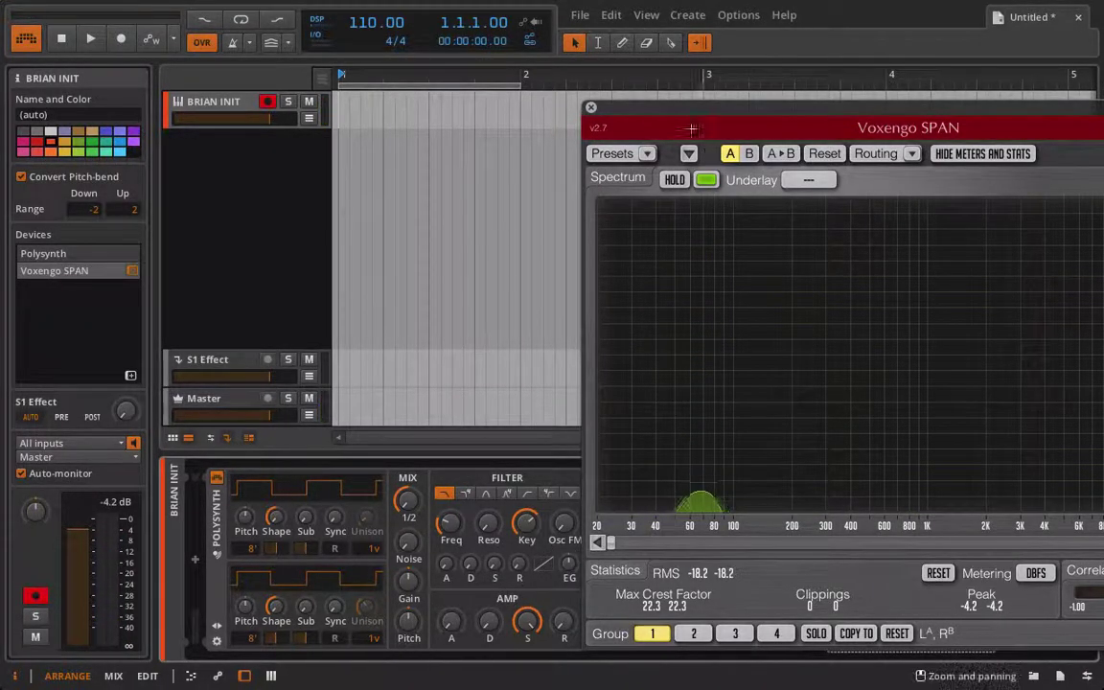
drag(685, 110, 469, 63)
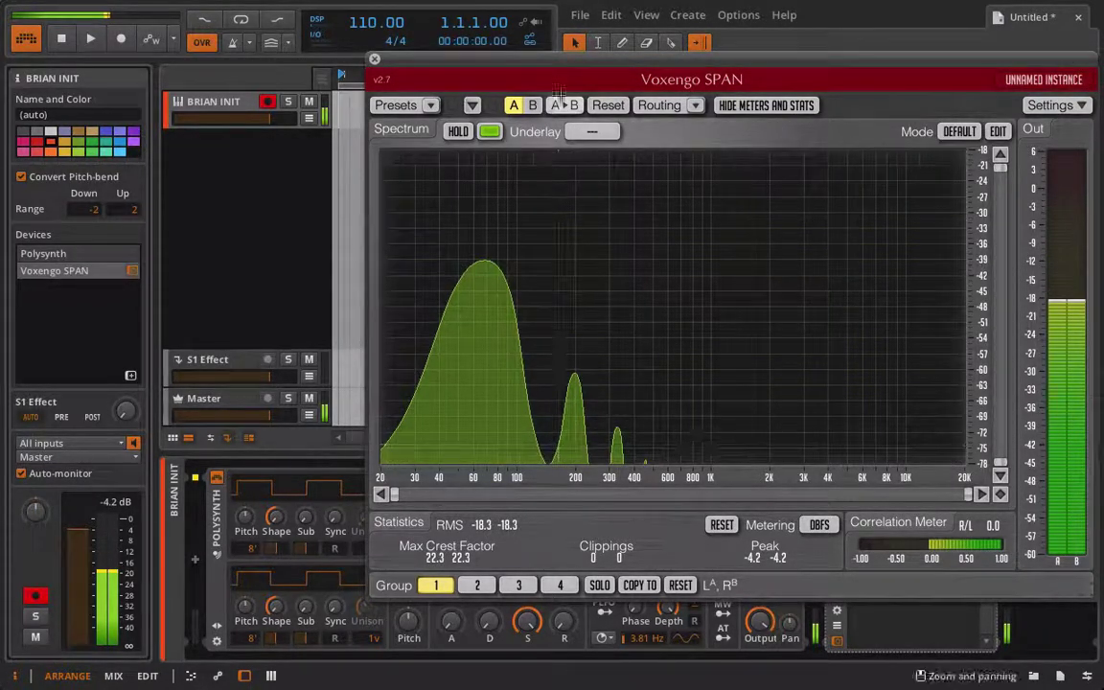
drag(499, 66, 667, 84)
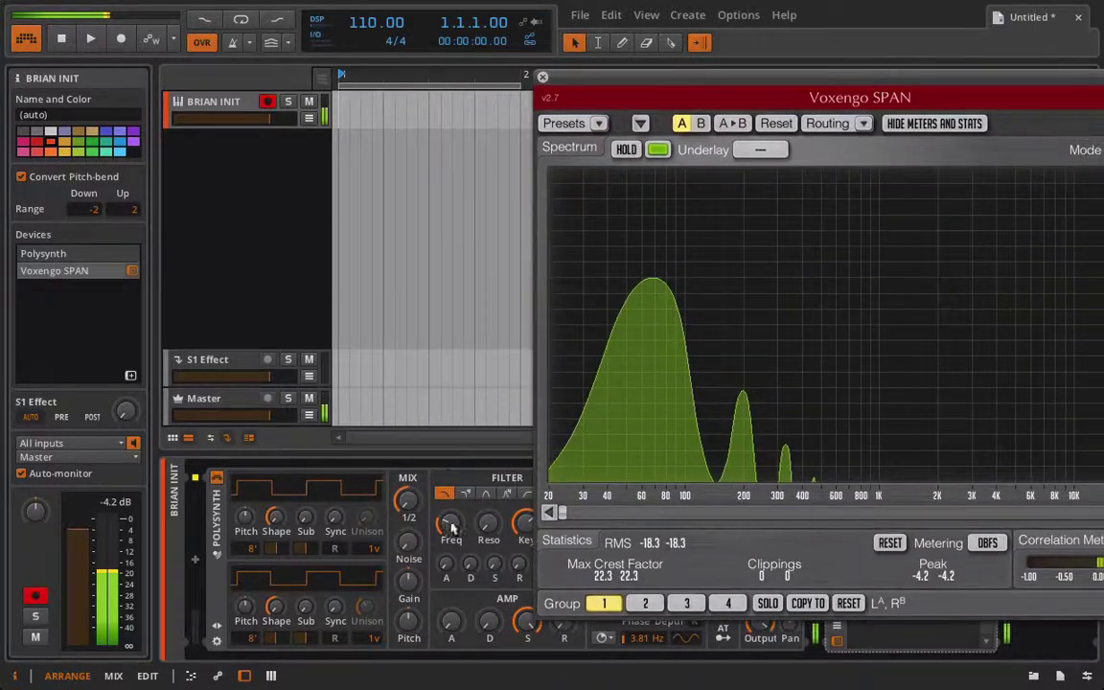
mouse_move(451, 530)
mouse_down()
mouse_move(451, 498)
mouse_move(454, 532)
mouse_up()
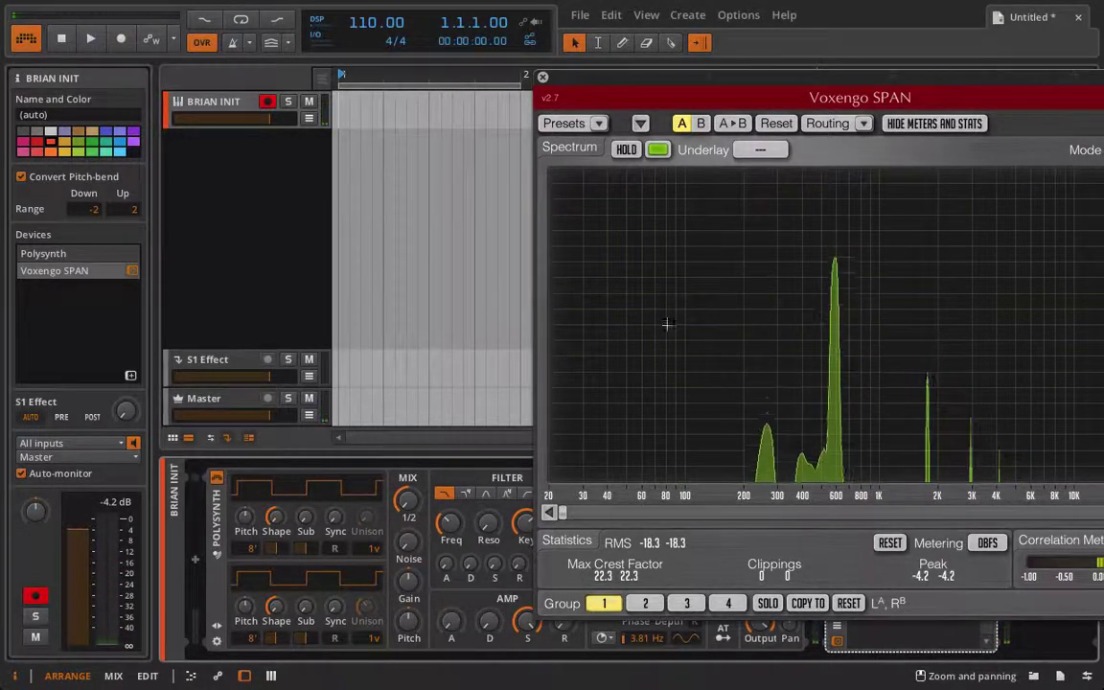
Step: Switch the Polysynth filter to the second, steeper low-pass mode and fine-tune the filter frequency with the analyzer window placed aside
drag(578, 89, 505, 105)
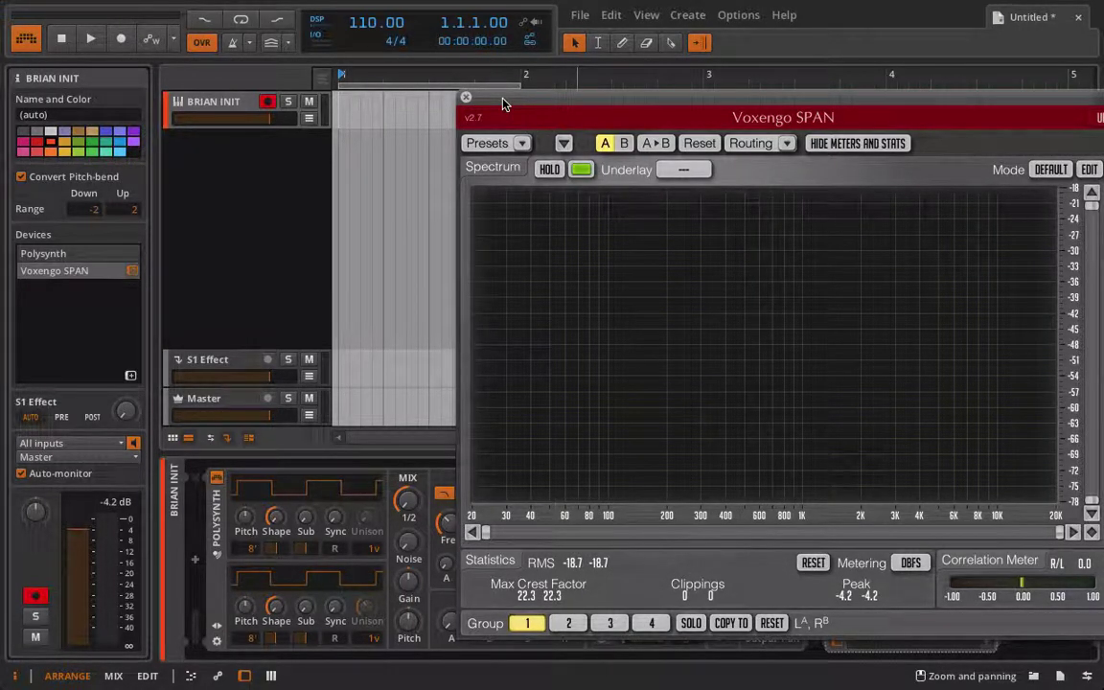
drag(503, 103, 513, 76)
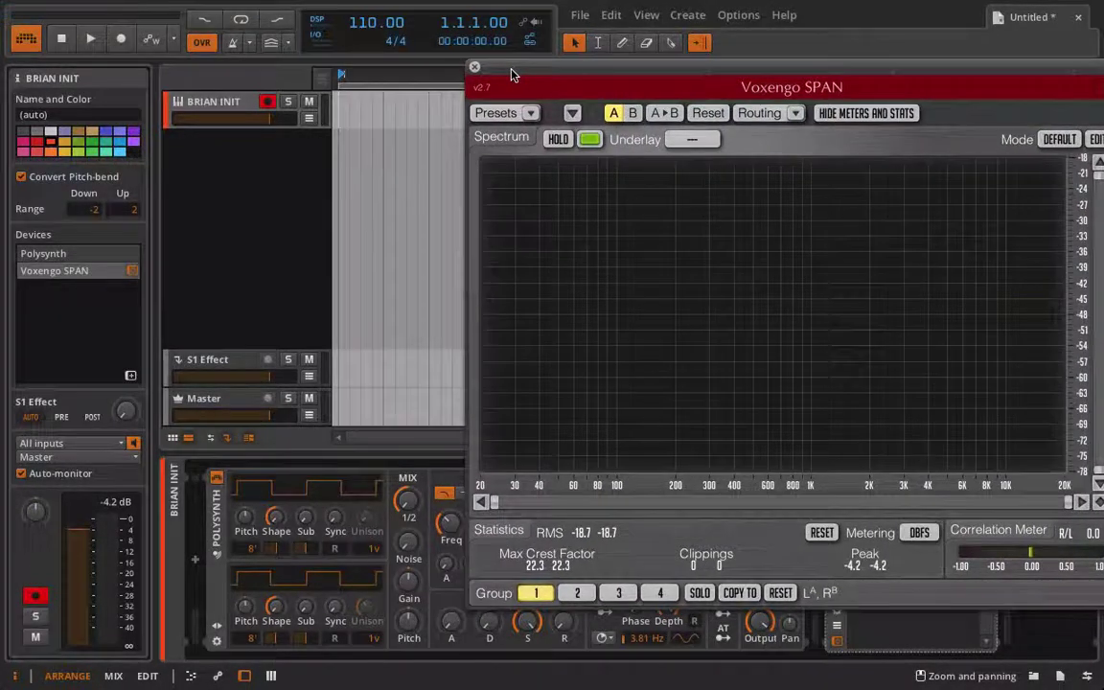
click(303, 524)
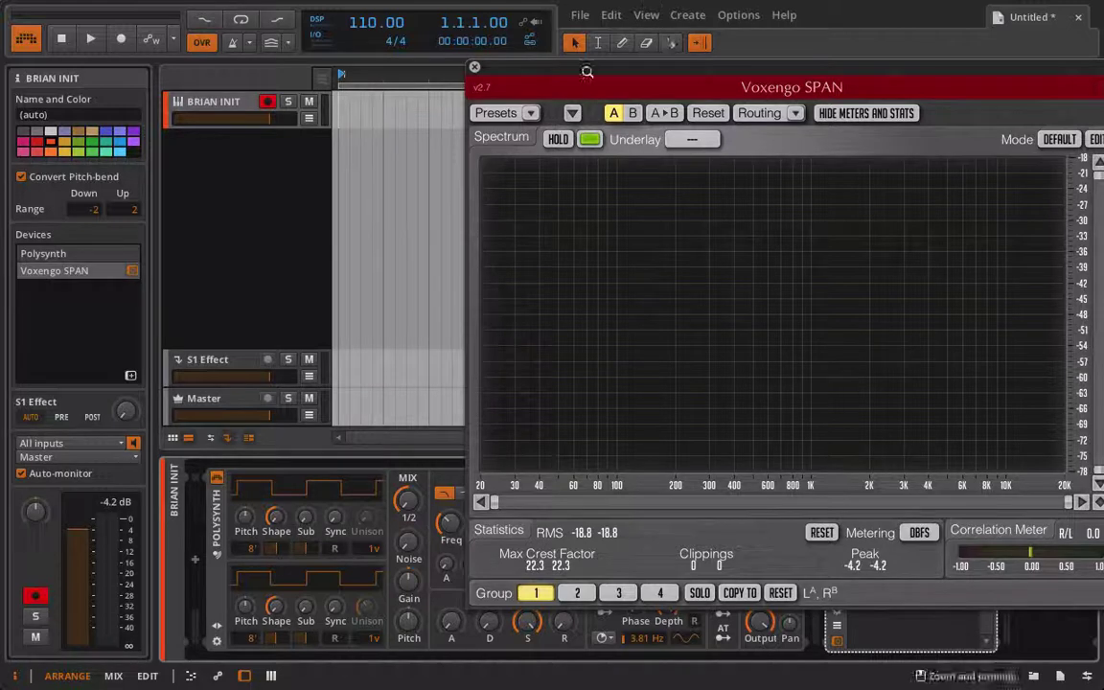
drag(584, 75, 647, 34)
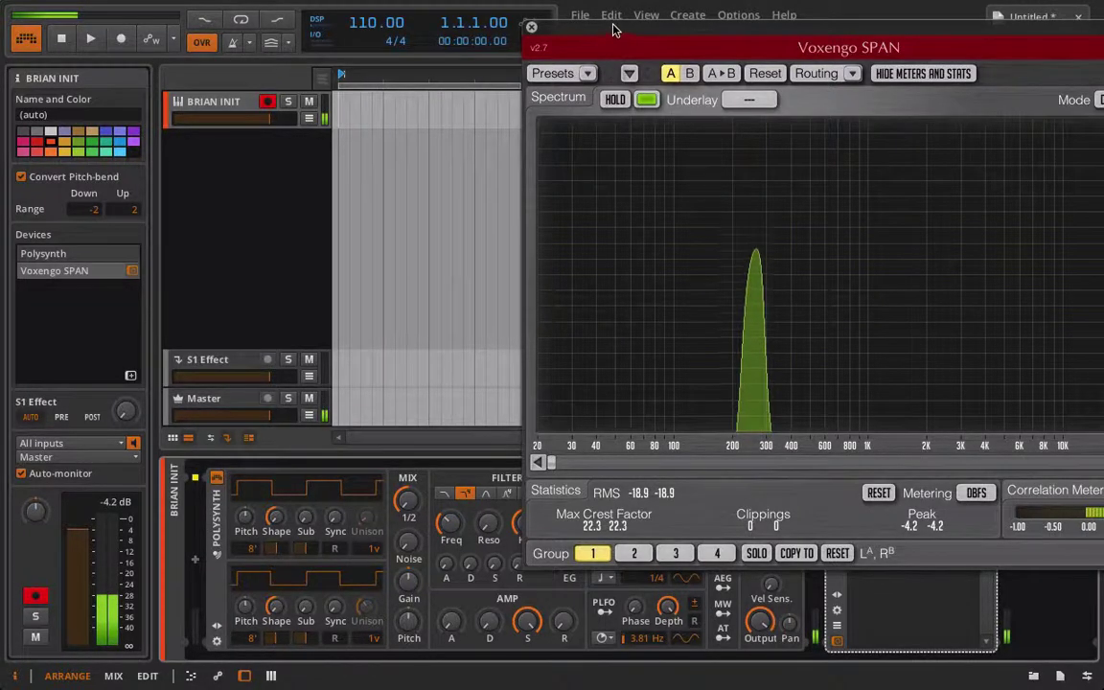
drag(628, 31, 736, 31)
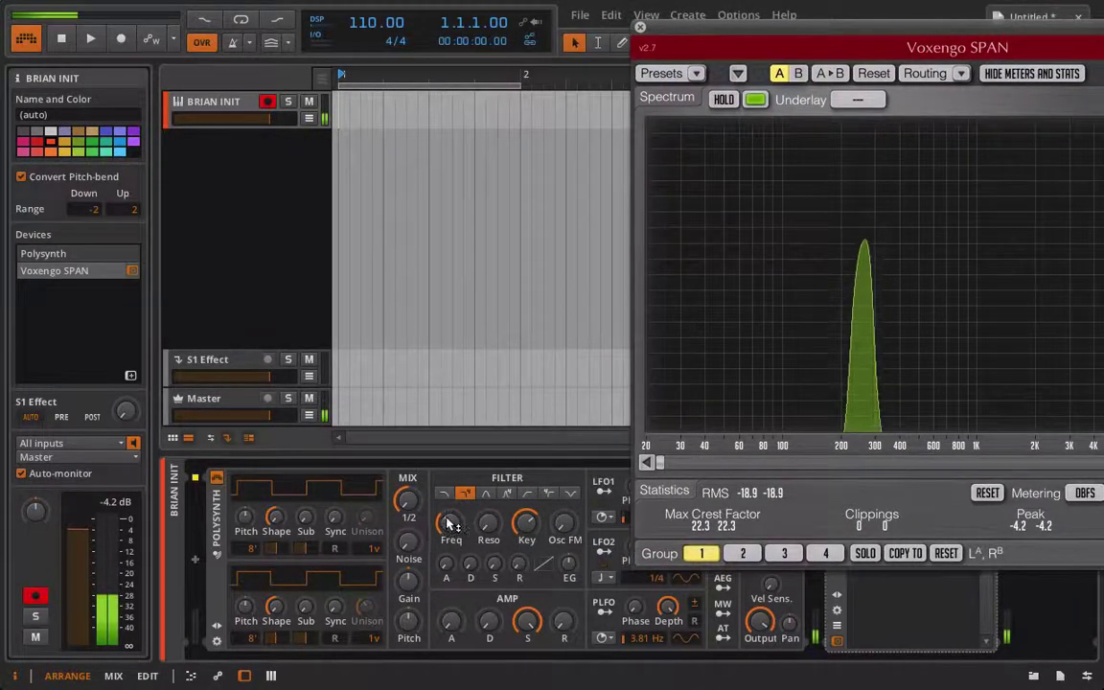
drag(448, 526, 448, 527)
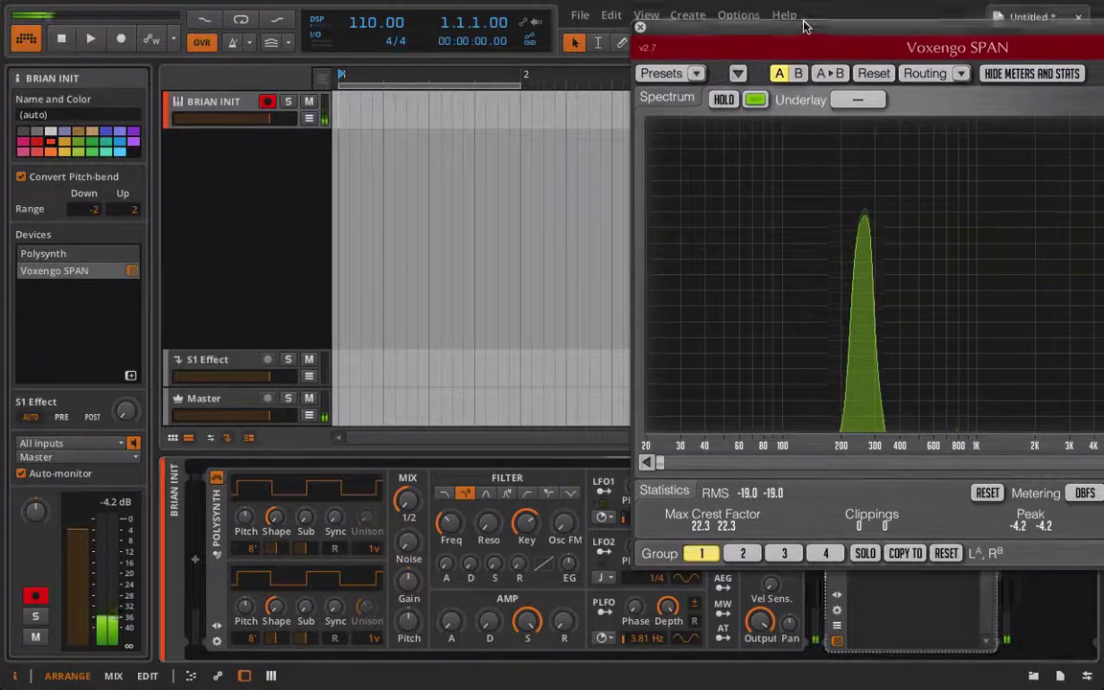
drag(729, 19, 306, 19)
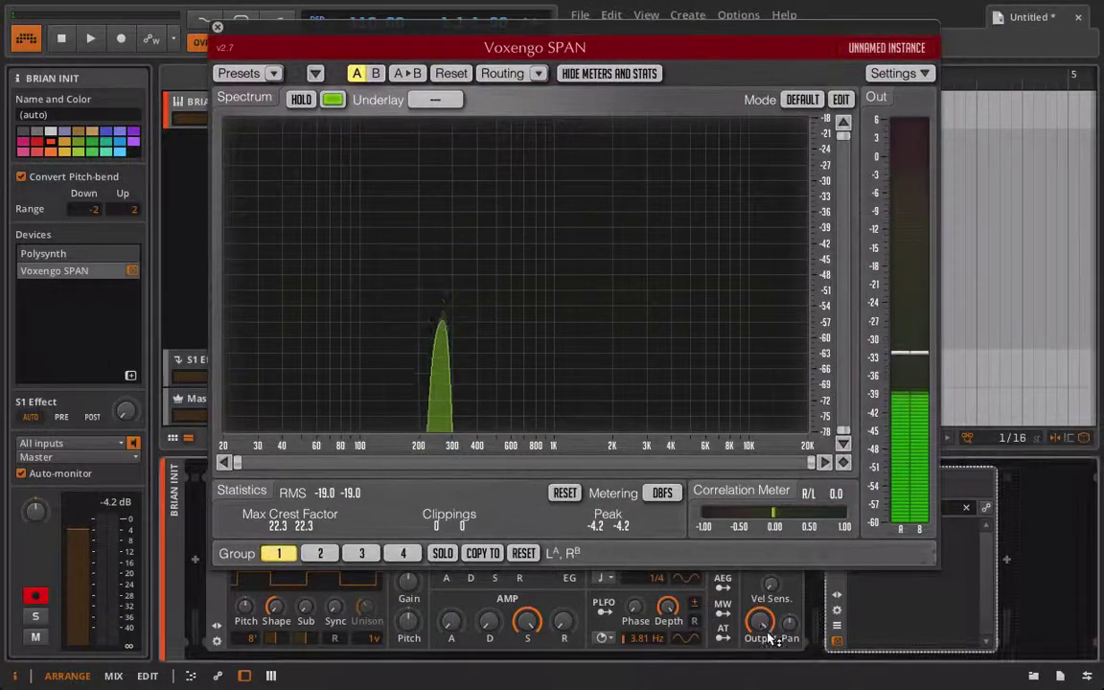
key(d)
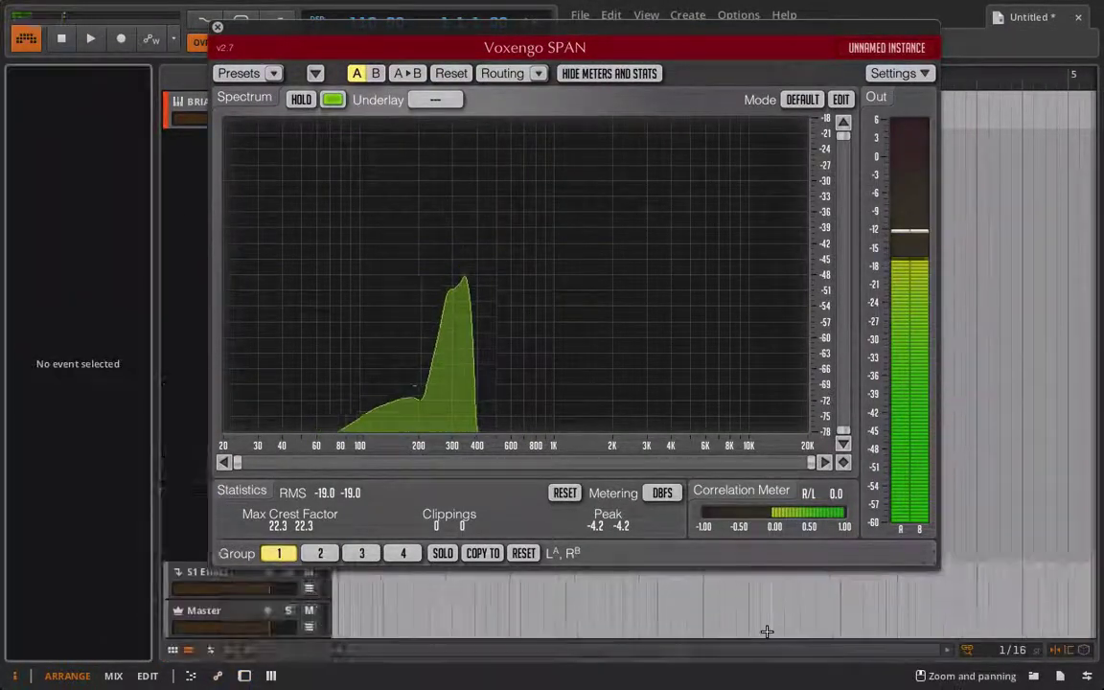
drag(430, 21, 586, 76)
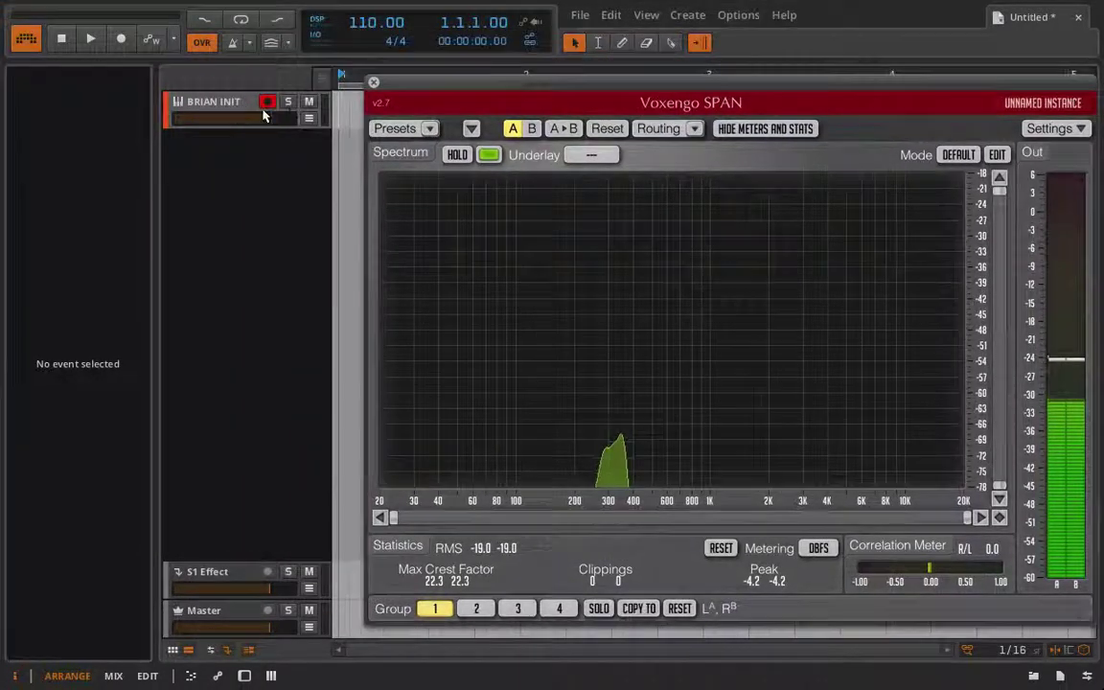
click(201, 105)
key(d)
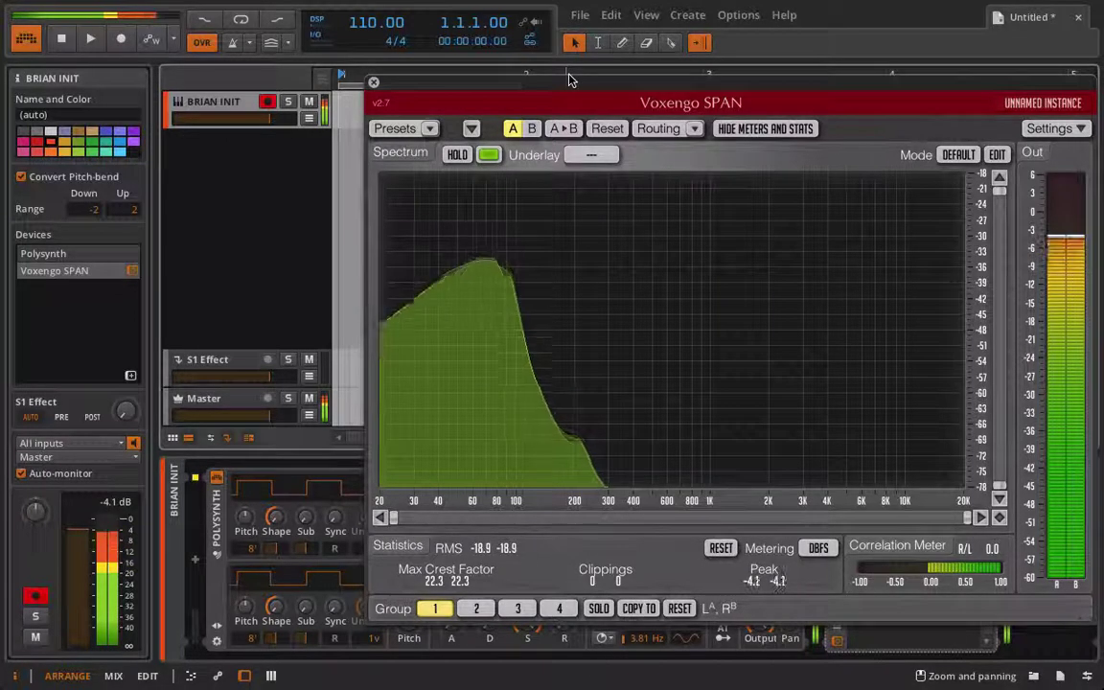
Step: Close the Voxengo SPAN window and insert a Tool device between the Polysynth and SPAN with its amplitude lowered
drag(568, 79, 598, 66)
drag(404, 69, 600, 35)
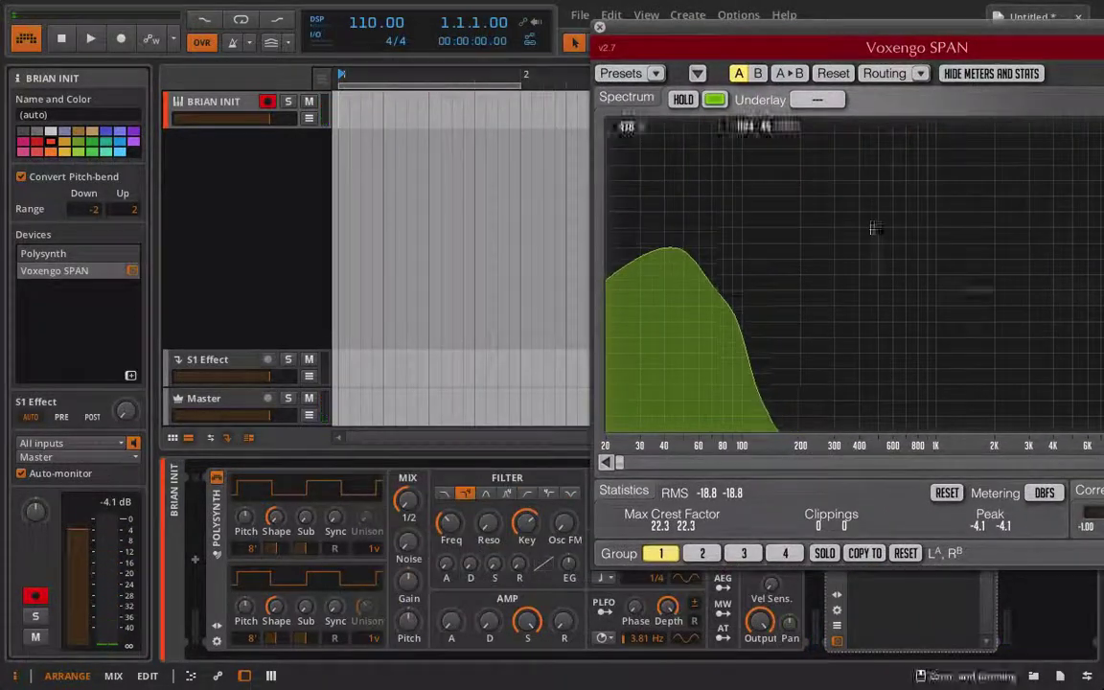
click(599, 31)
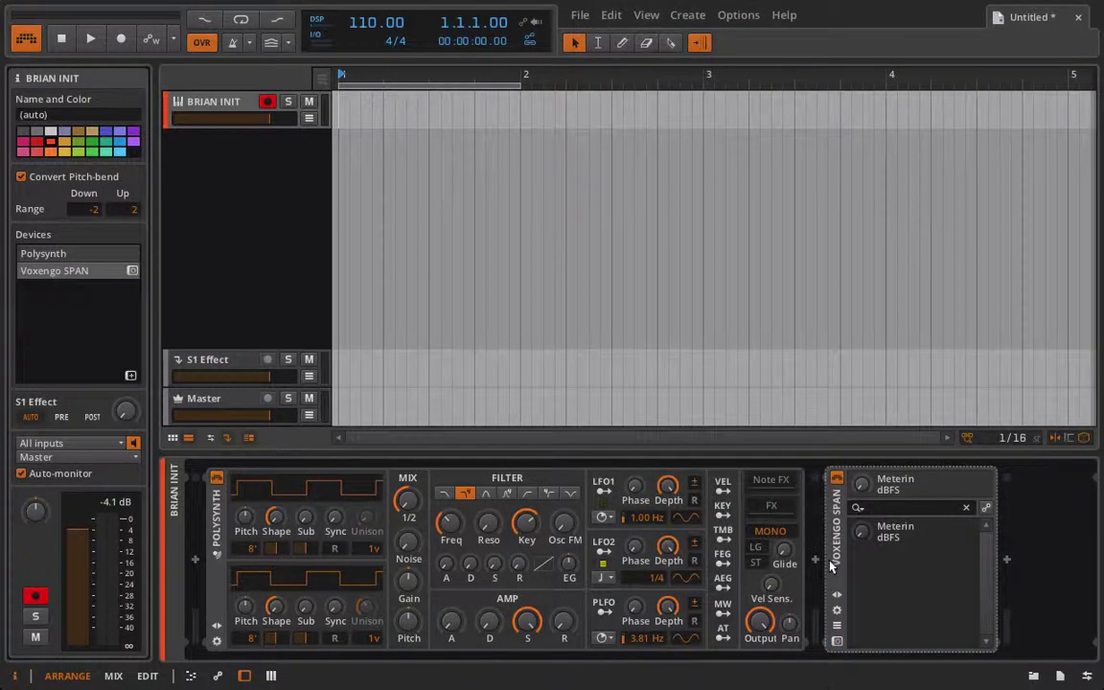
click(816, 559)
double_click(633, 591)
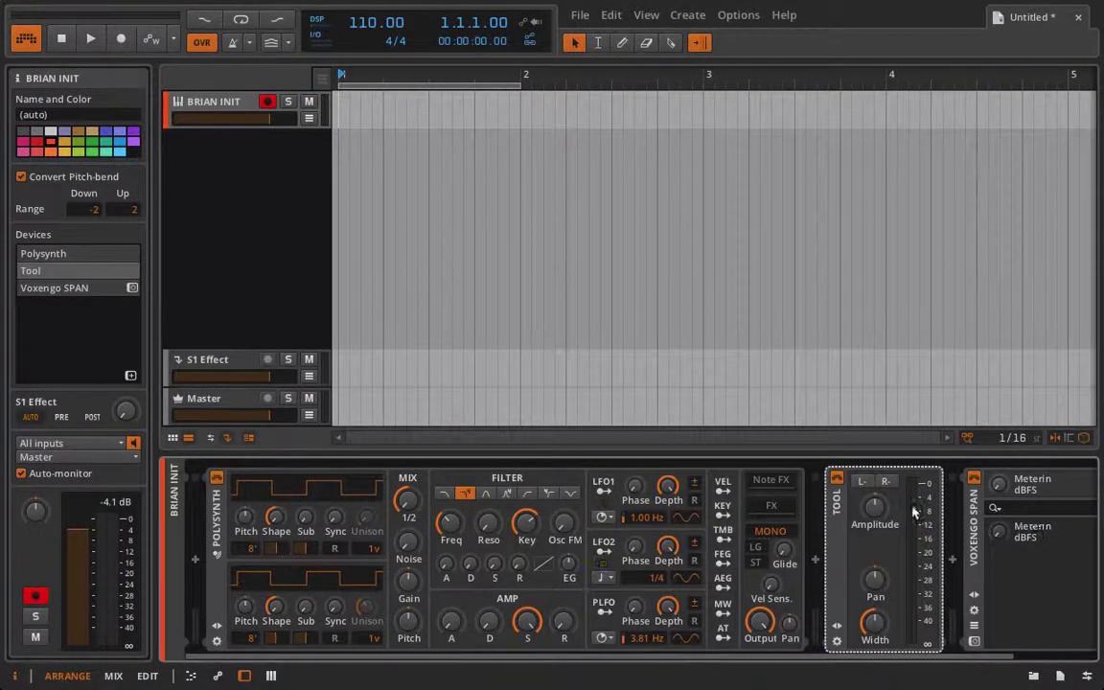
drag(915, 513, 916, 540)
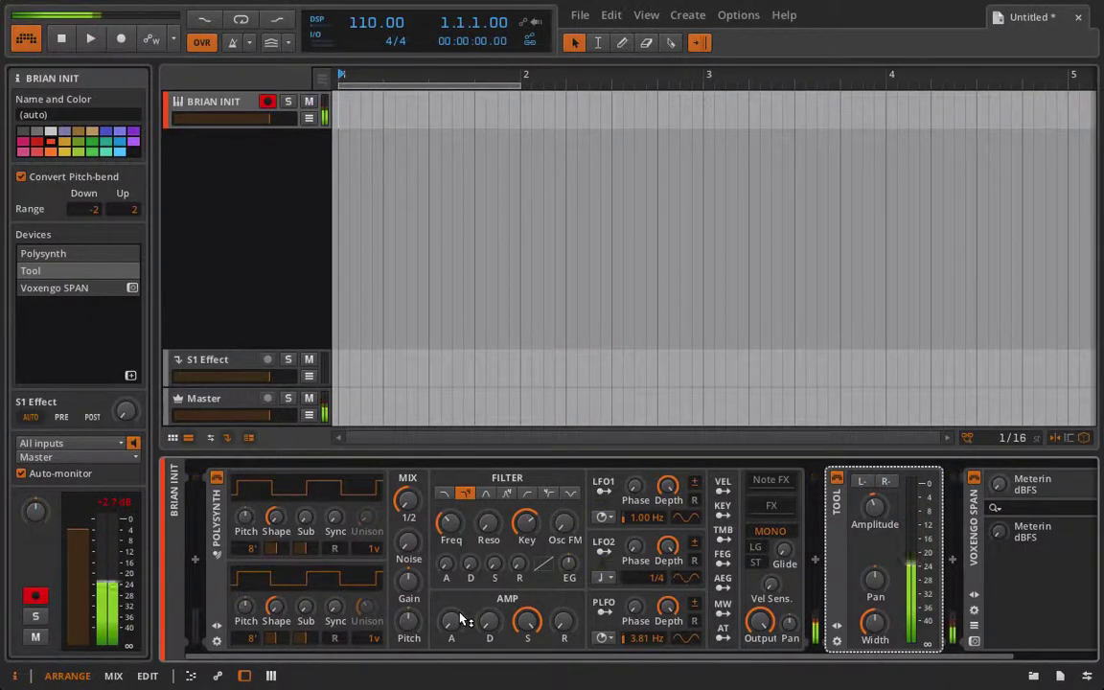
Step: Set the Polysynth's amp envelope attack to about 19 % and lengthen its release
drag(458, 615, 459, 598)
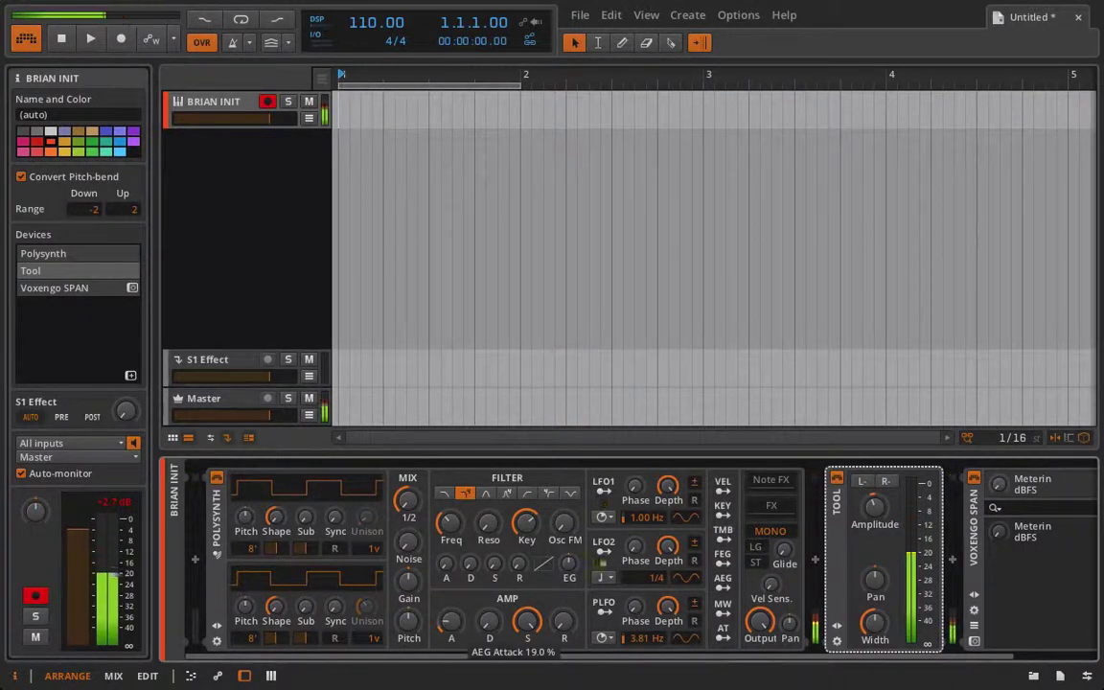
drag(570, 613, 571, 581)
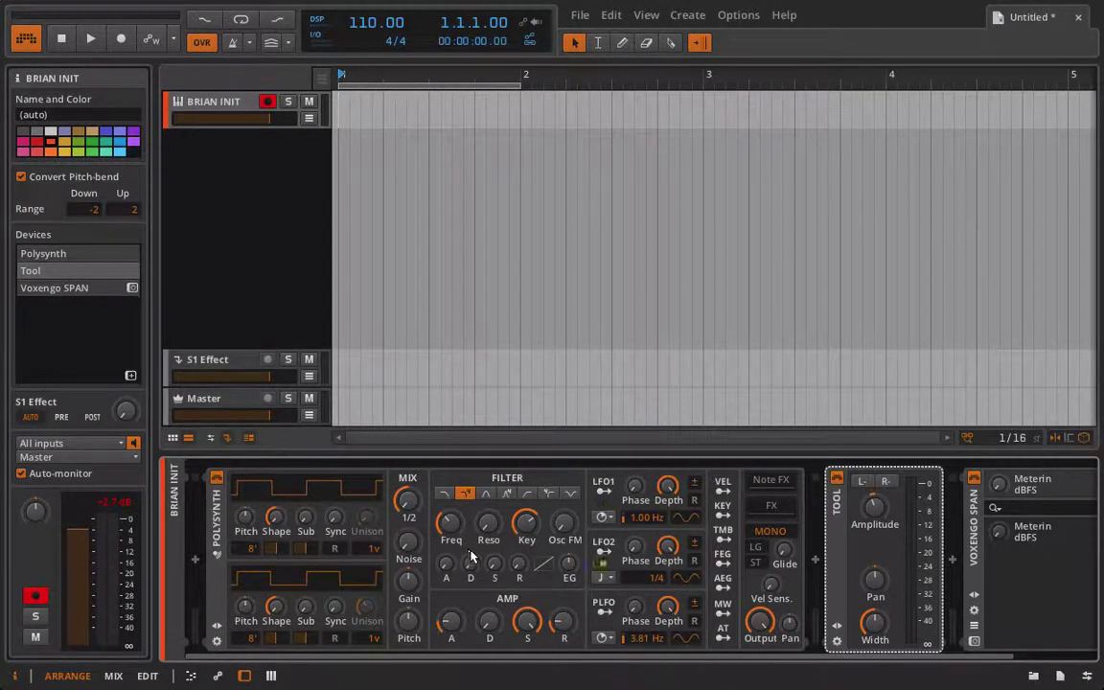
Step: Save the Polysynth patch to the library as a new preset, replacing INIT with SINE in its name
click(216, 627)
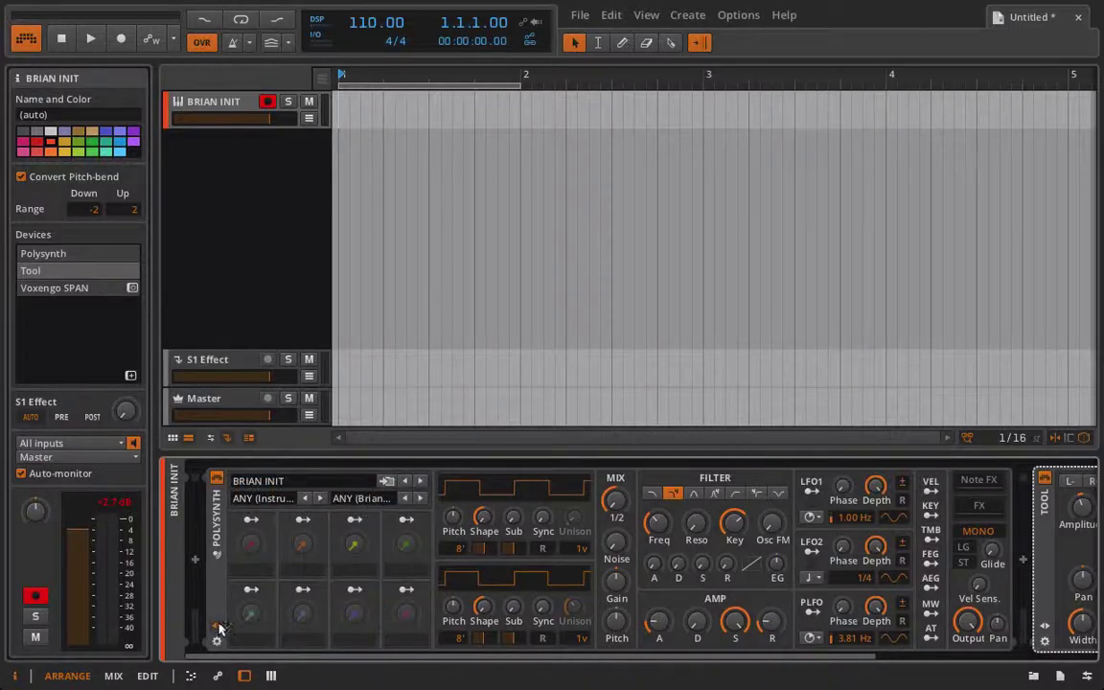
click(386, 480)
key(BackSpace)
key(BackSpace)
key(BackSpace)
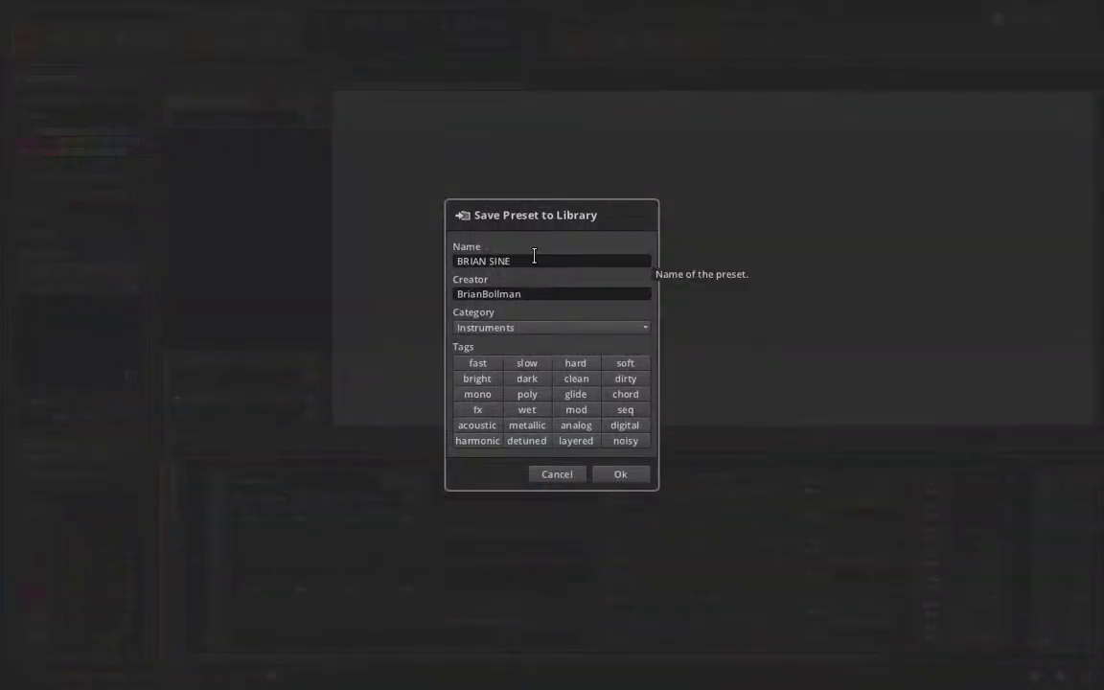
click(615, 483)
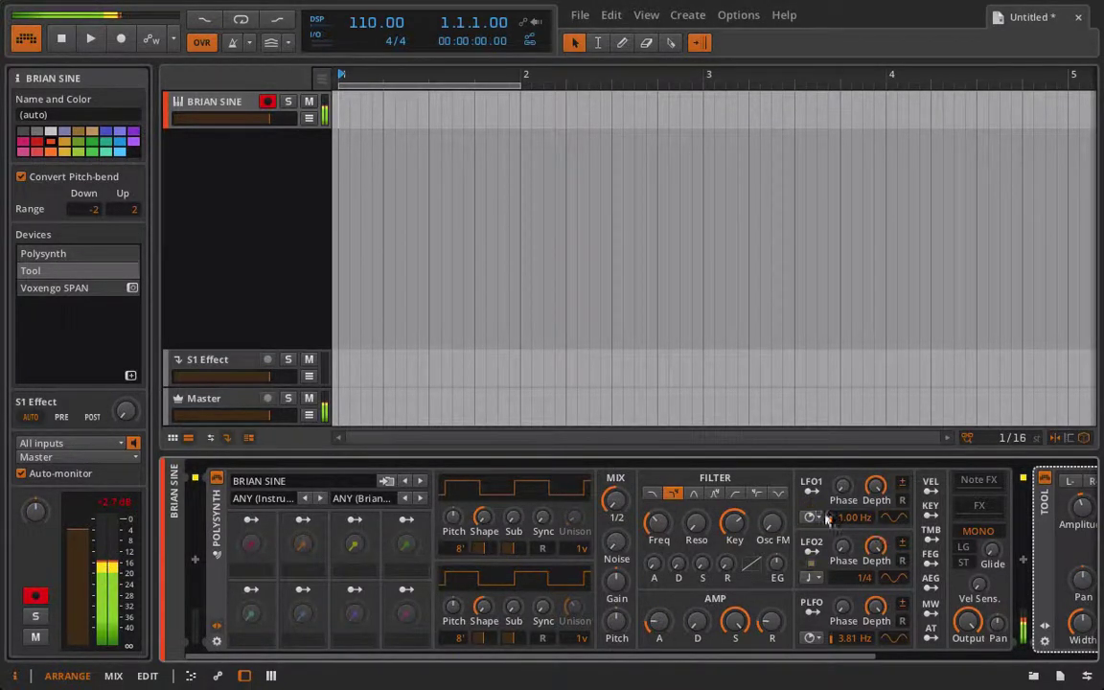
Step: Reopen the Voxengo SPAN window clear of the filter controls and lower the Polysynth filter's key tracking
scroll(328, 599, right, 5)
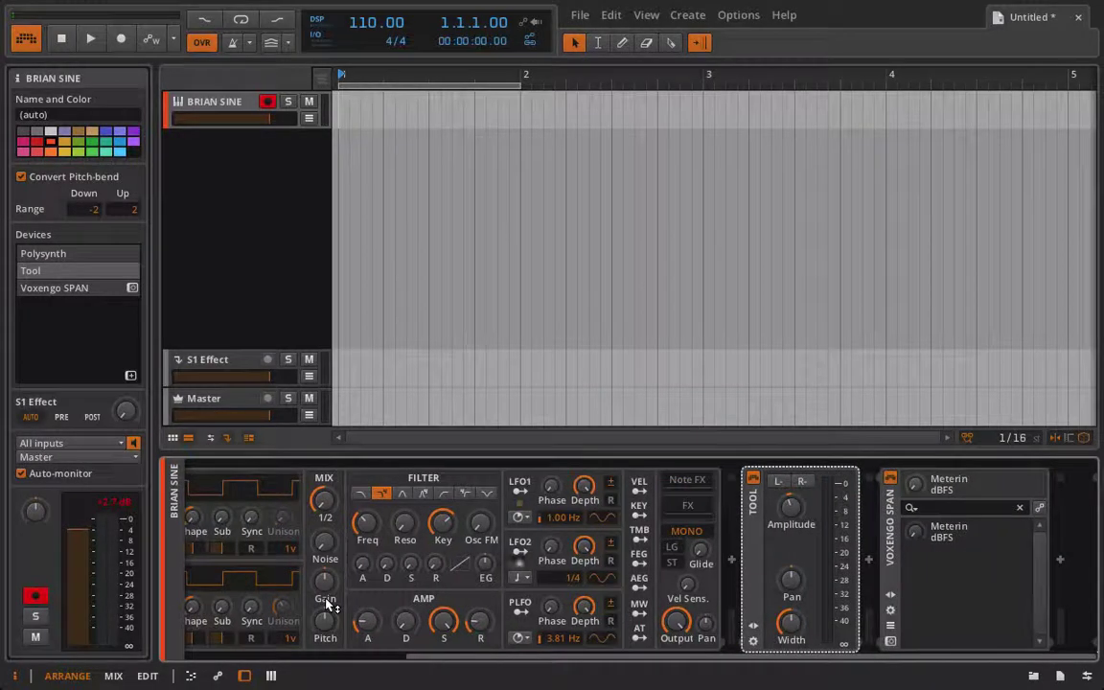
click(891, 641)
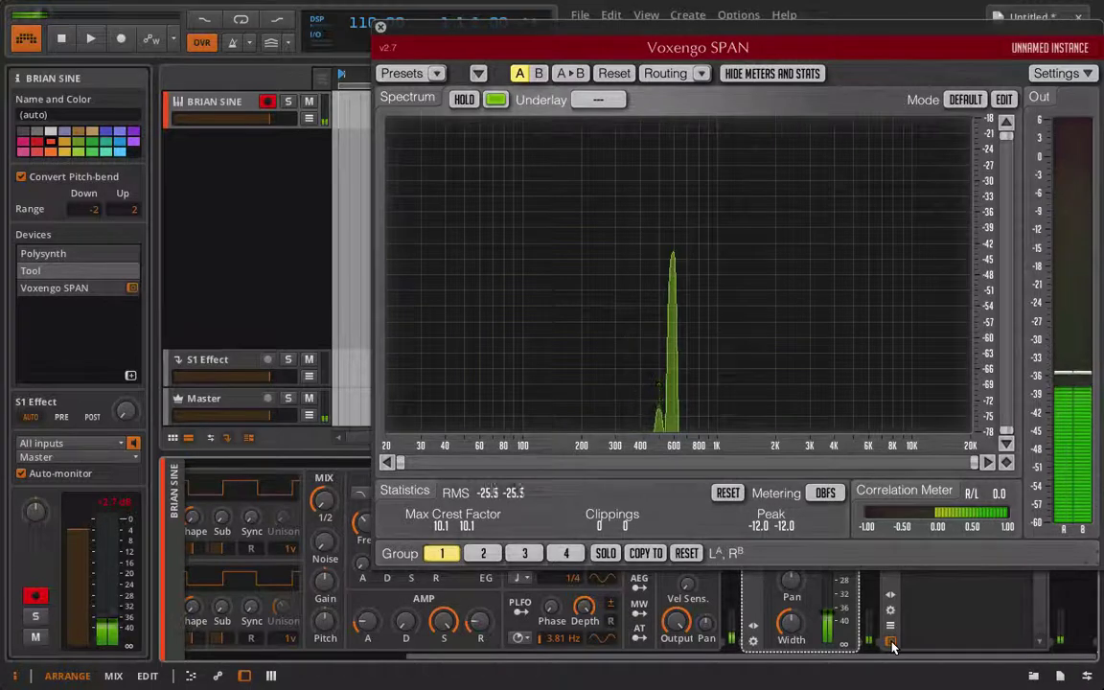
drag(525, 44, 912, 7)
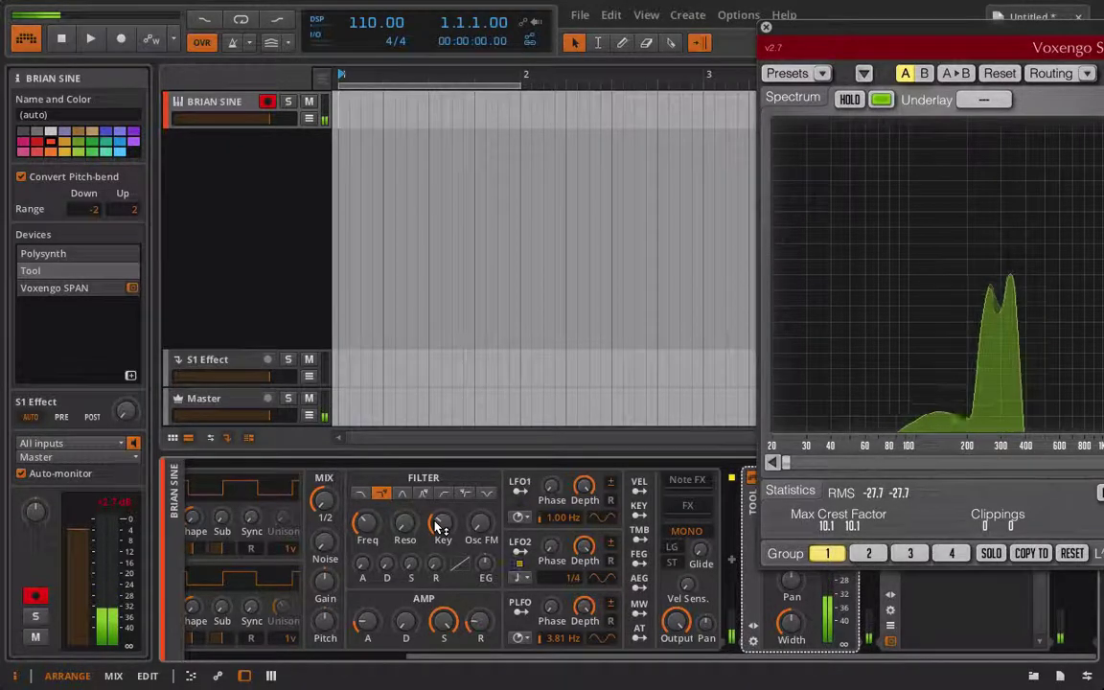
Step: Save the revised Polysynth patch to the library again under the same SINE preset name, overwriting the earlier version
scroll(284, 611, left, 5)
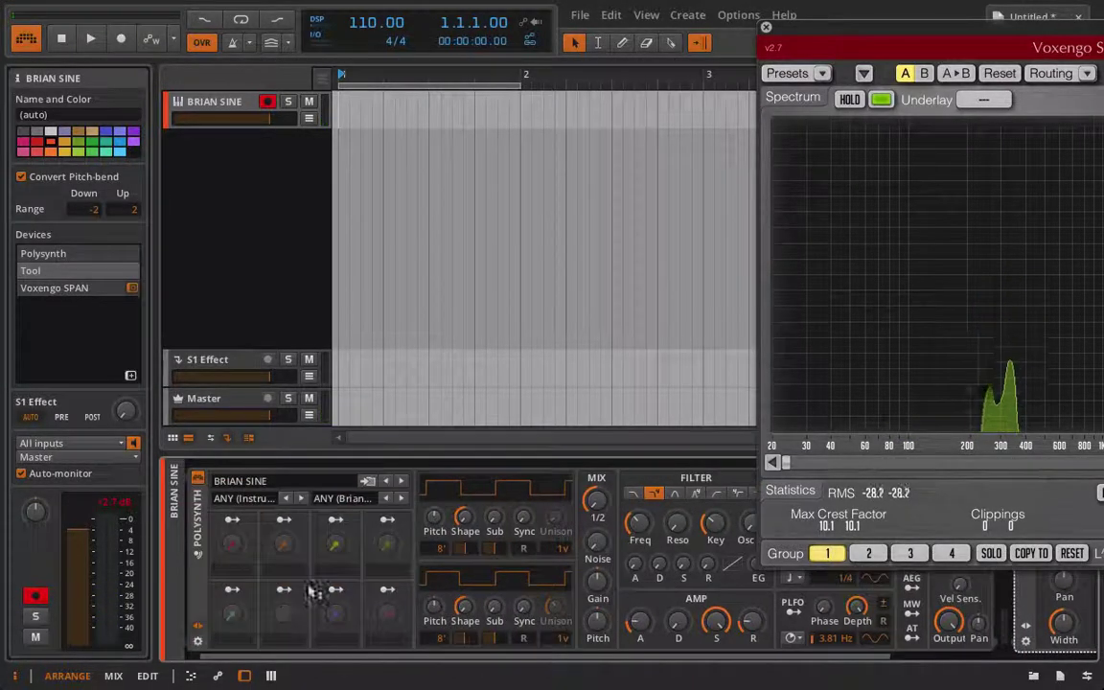
click(368, 481)
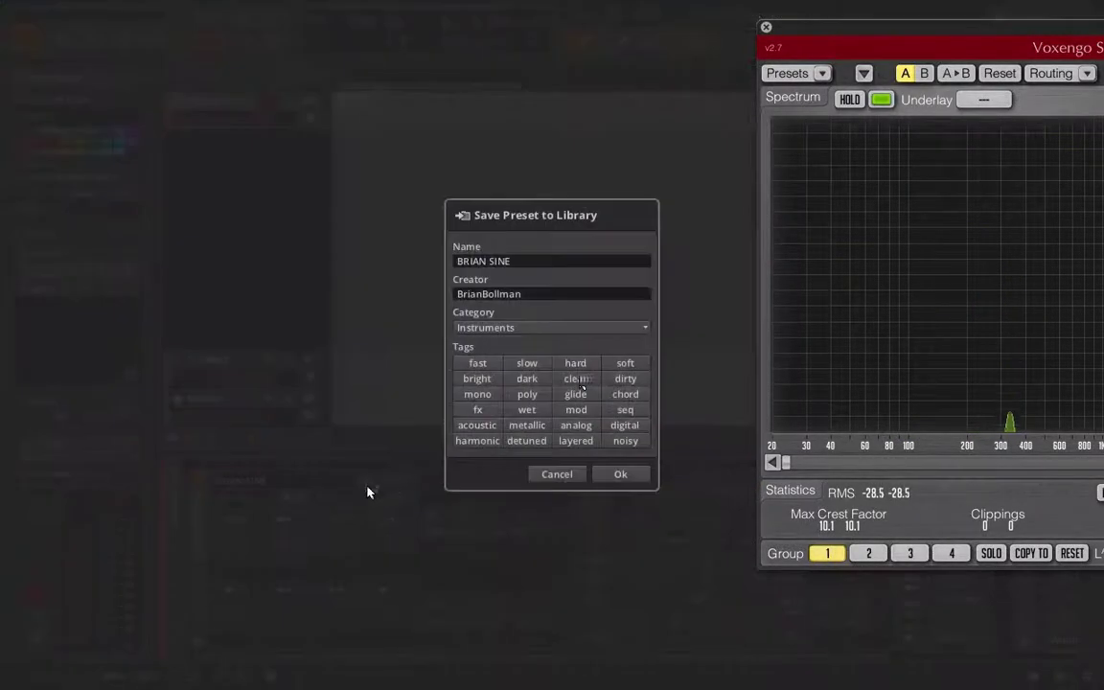
click(633, 474)
click(660, 397)
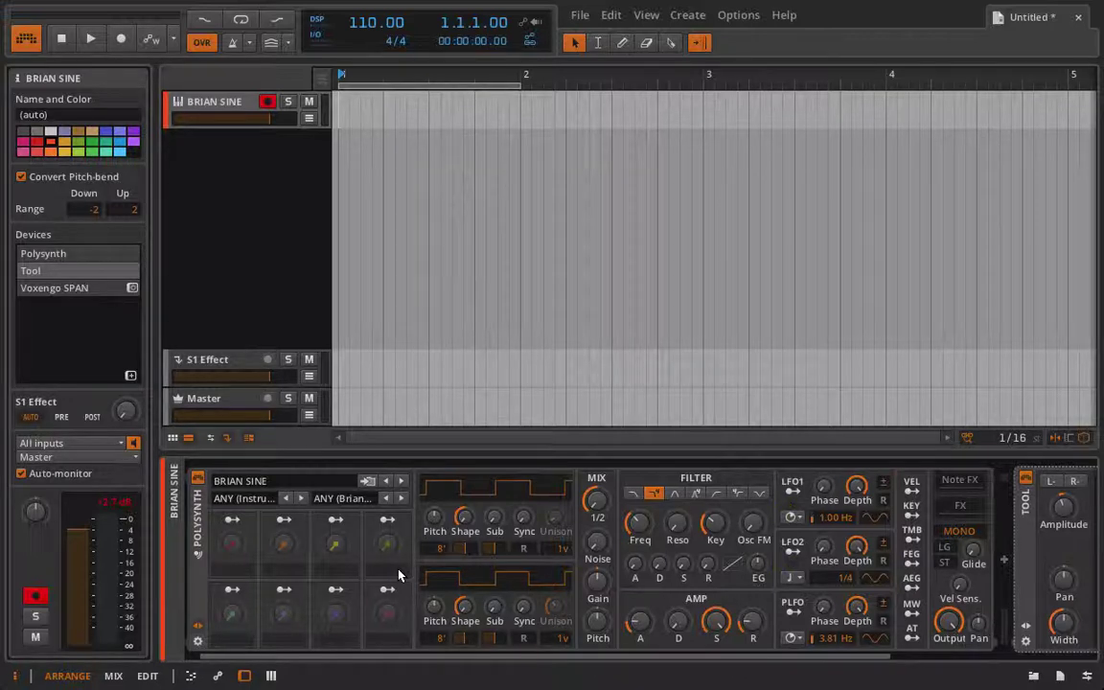
Step: Bring the Voxengo SPAN spectrum window back up from its device at the end of the chain
scroll(821, 604, down, 3)
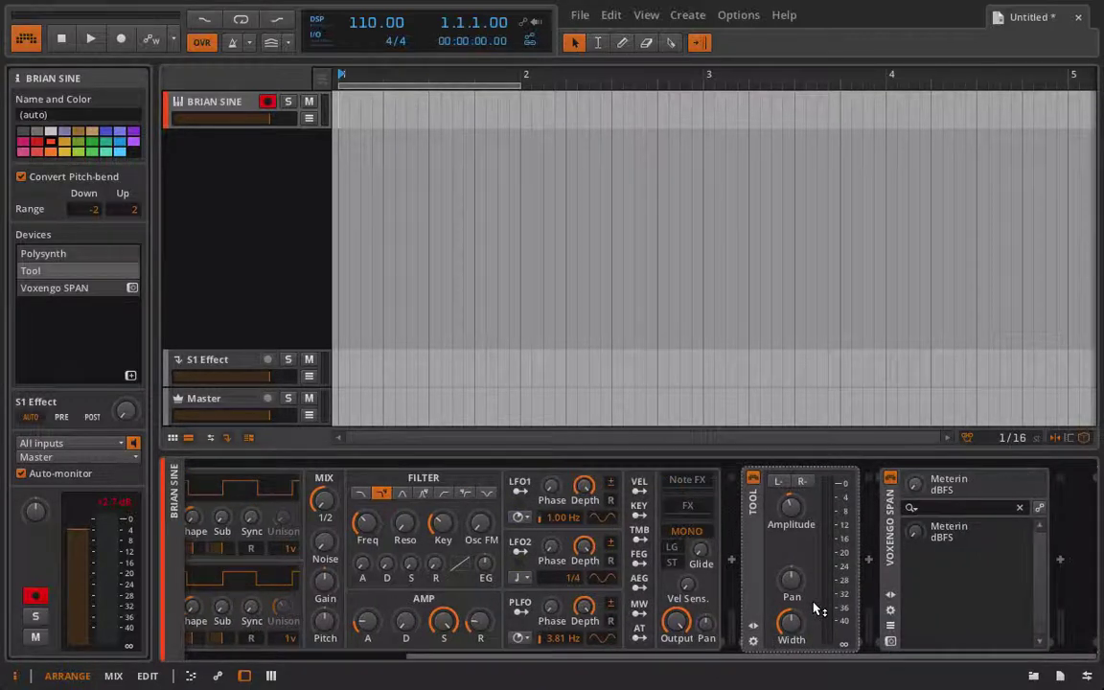
click(893, 644)
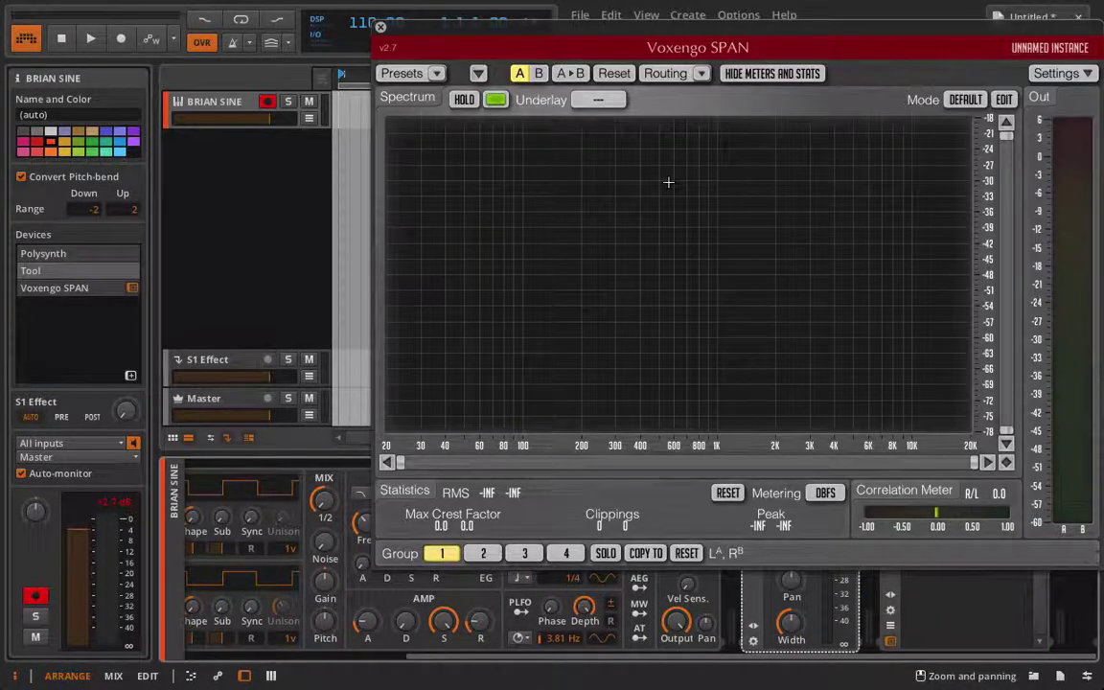